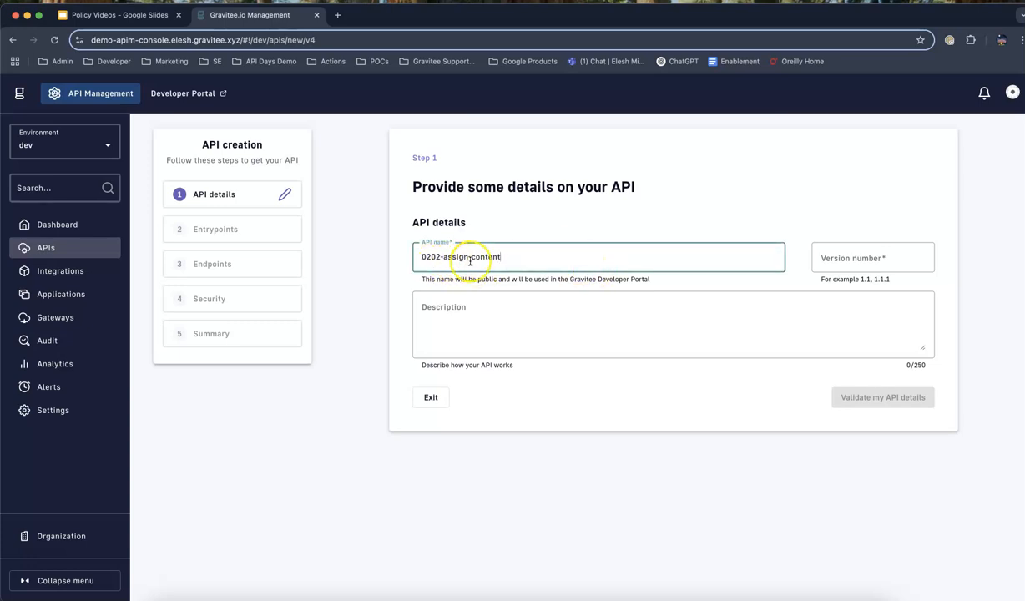
# Set the version number of the 0202-assign-content API to 0.1 and validate the API details.
pyautogui.click(834, 258)
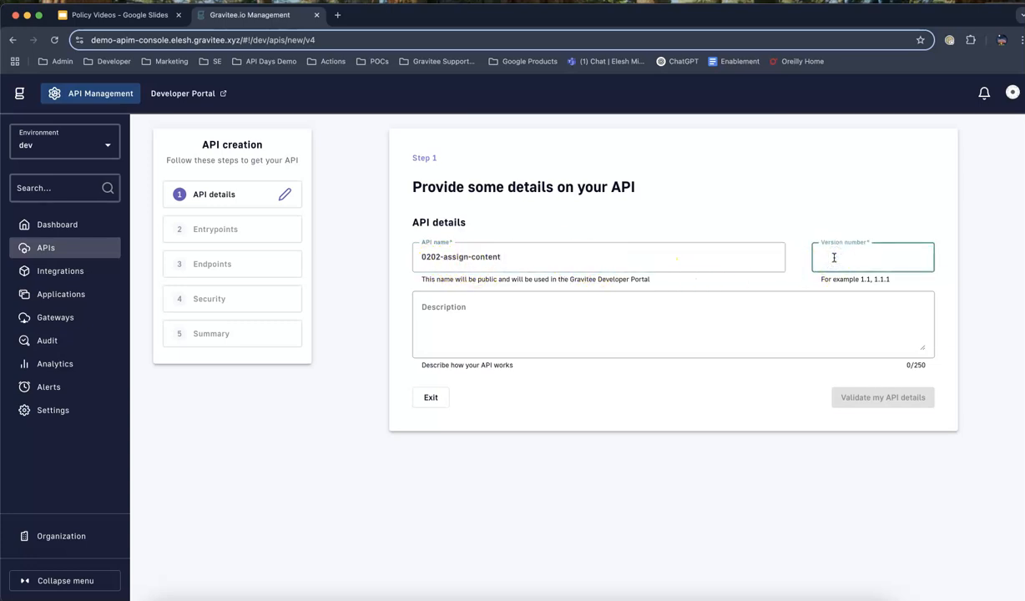
pyautogui.write('0.1')
pyautogui.click(871, 397)
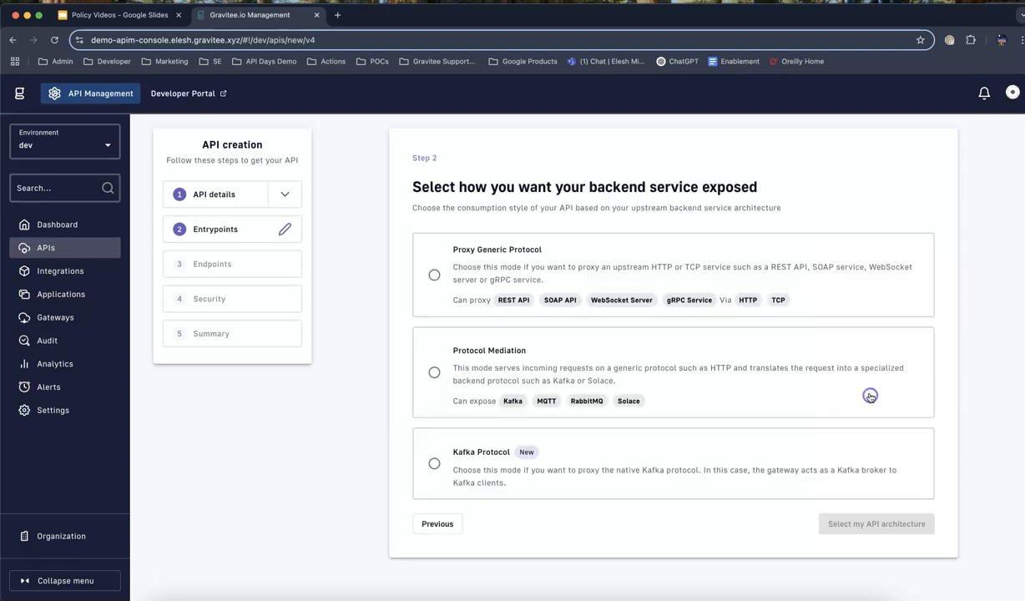
# Expose the backend through Proxy Generic Protocol with an HTTP Proxy entrypoint on the context path /0202-assign-content.
pyautogui.click(434, 277)
pyautogui.click(879, 524)
pyautogui.click(435, 266)
pyautogui.click(865, 384)
pyautogui.click(542, 350)
pyautogui.write('1010-assign-content')
pyautogui.click(900, 435)
pyautogui.click(479, 299)
pyautogui.press('super+Tab')
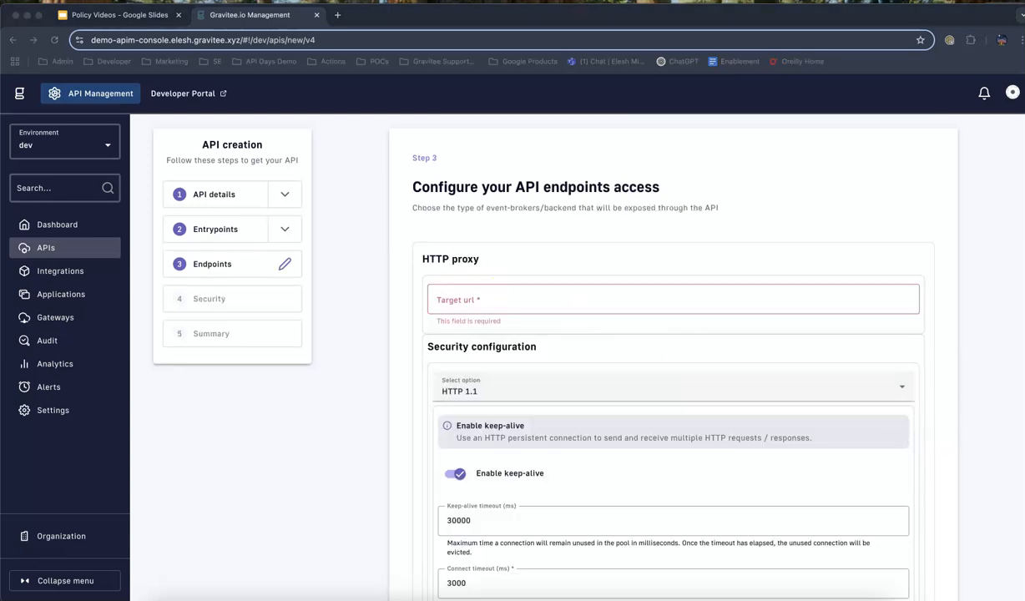
pyautogui.click(518, 298)
pyautogui.write('https://api.gravitee.io/echo')
pyautogui.scroll(-15, 668, 314)
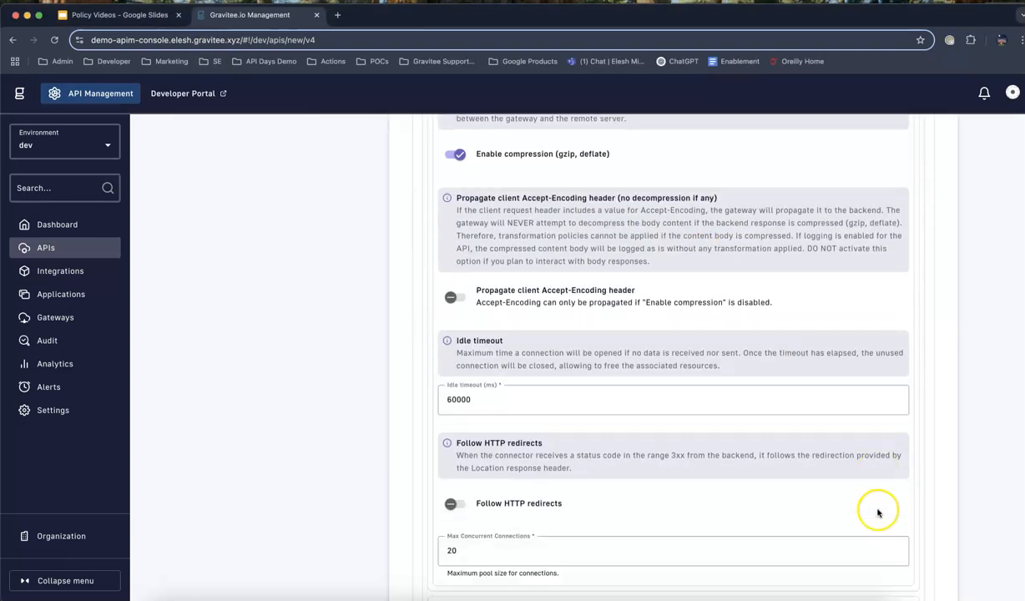
pyautogui.click(880, 537)
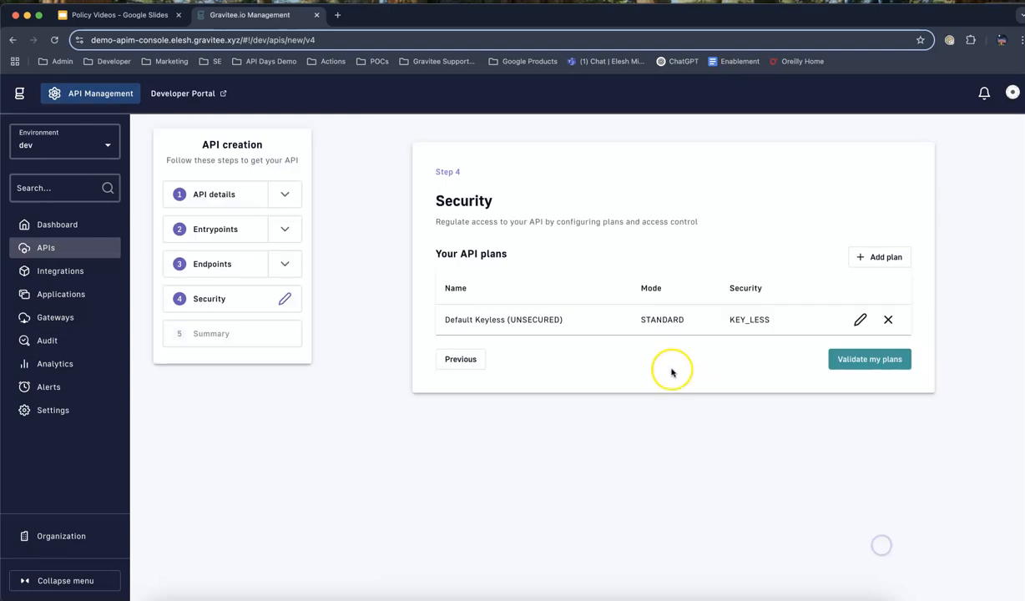
# Accept the Default Keyless (UNSECURED) plan, then save and deploy the API.
pyautogui.click(856, 356)
pyautogui.scroll(-2, 639, 304)
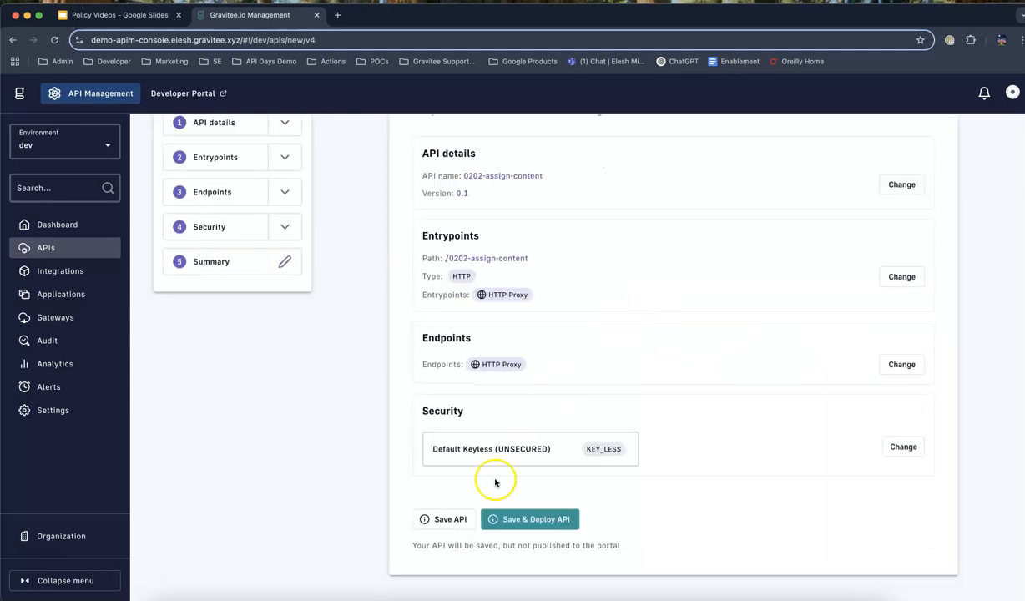
pyautogui.click(522, 521)
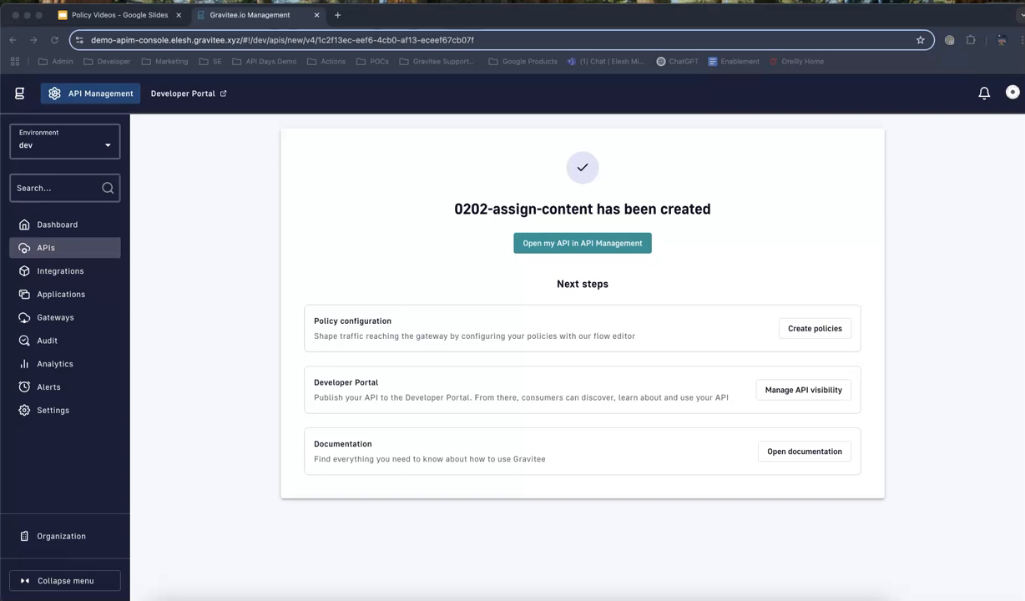
# Switch to Postman, send the GET request to the gateway's /0202-assign-content path, and return to the Gravitee console.
pyautogui.moveTo(1024, 52); pyautogui.dragTo(724, 64)
pyautogui.click(867, 156)
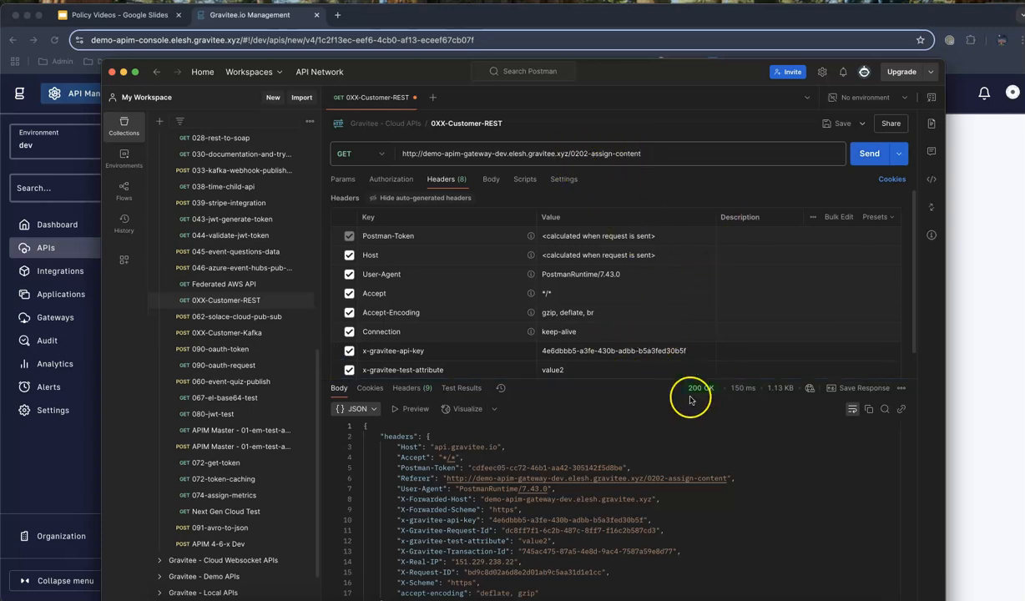
pyautogui.moveTo(614, 75); pyautogui.dragTo(1024, 74)
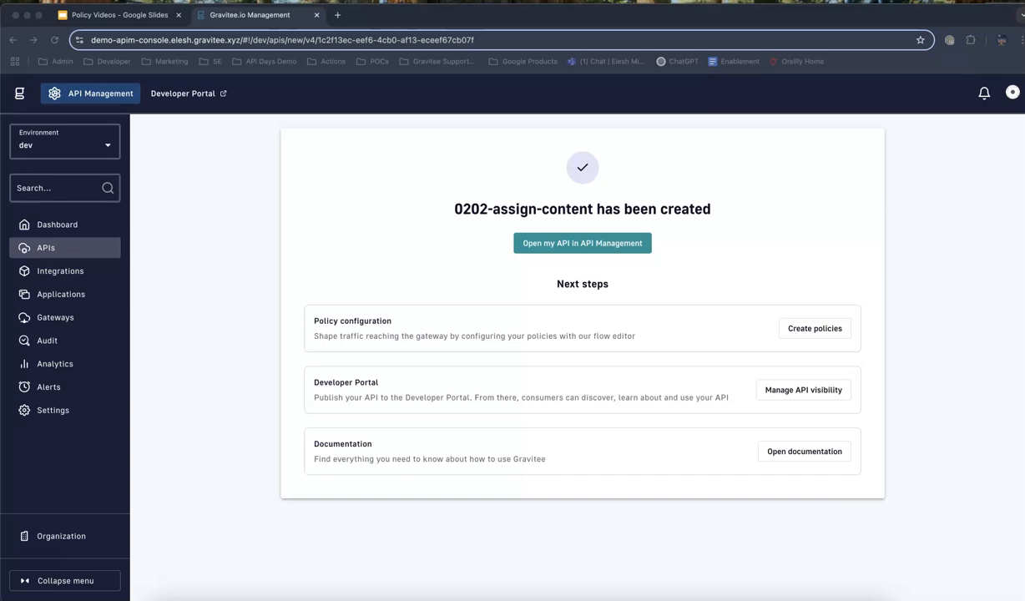
# Open the new API in API Management and view the runtime log details of its GET request.
pyautogui.click(591, 242)
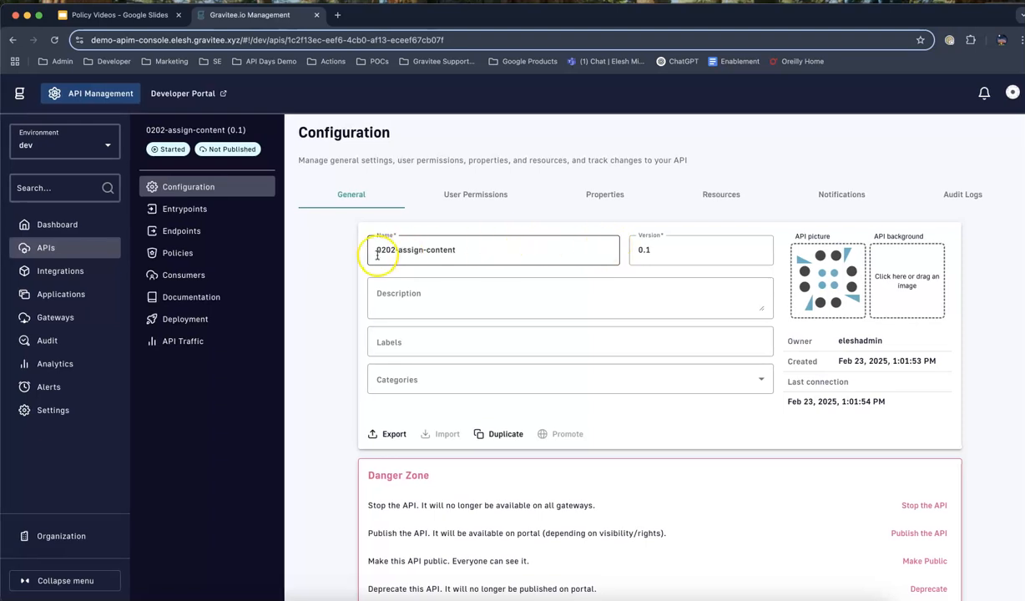
pyautogui.click(192, 342)
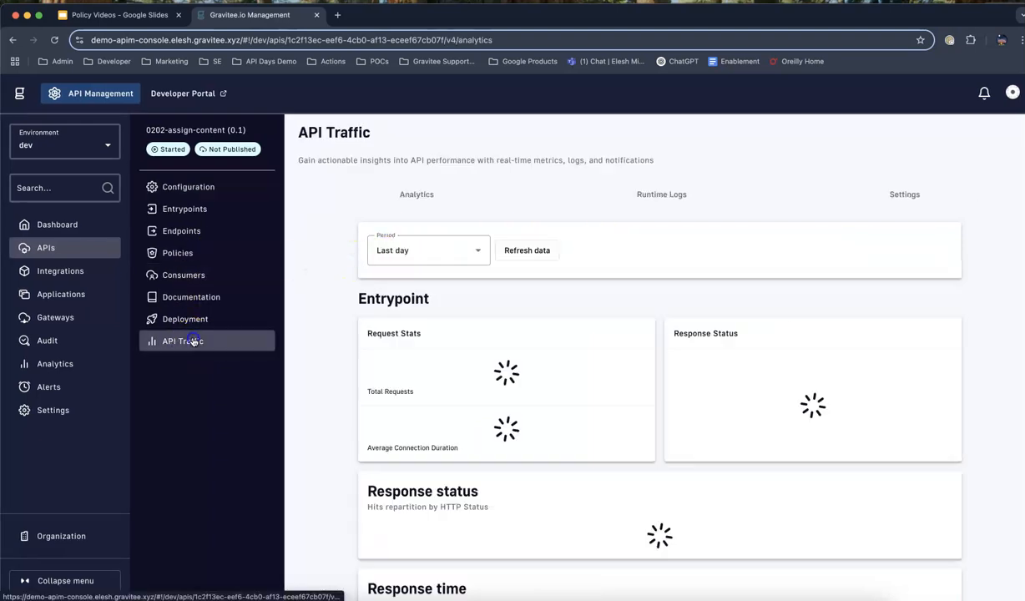
pyautogui.click(659, 199)
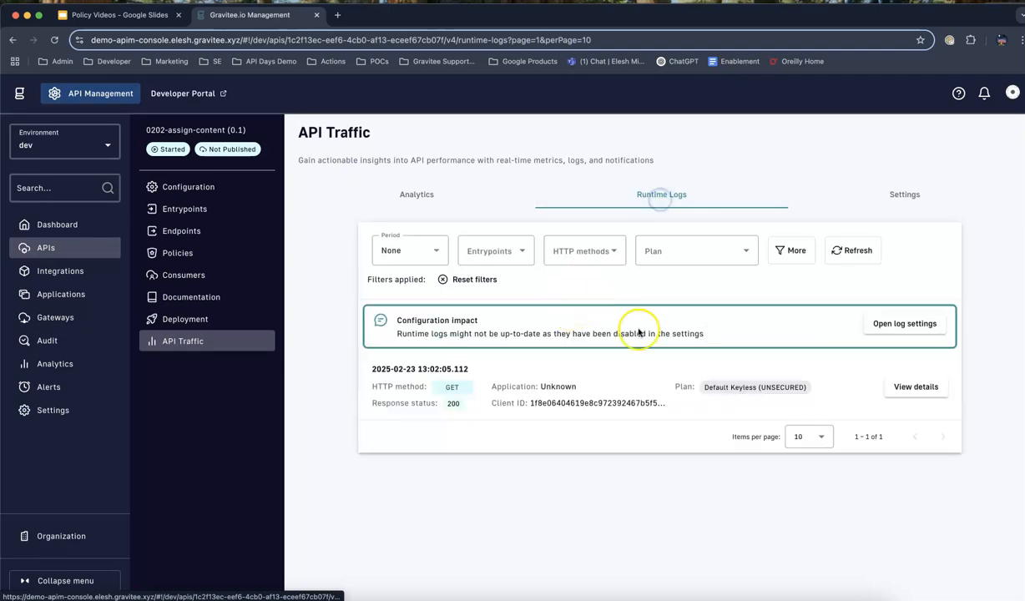
pyautogui.click(912, 387)
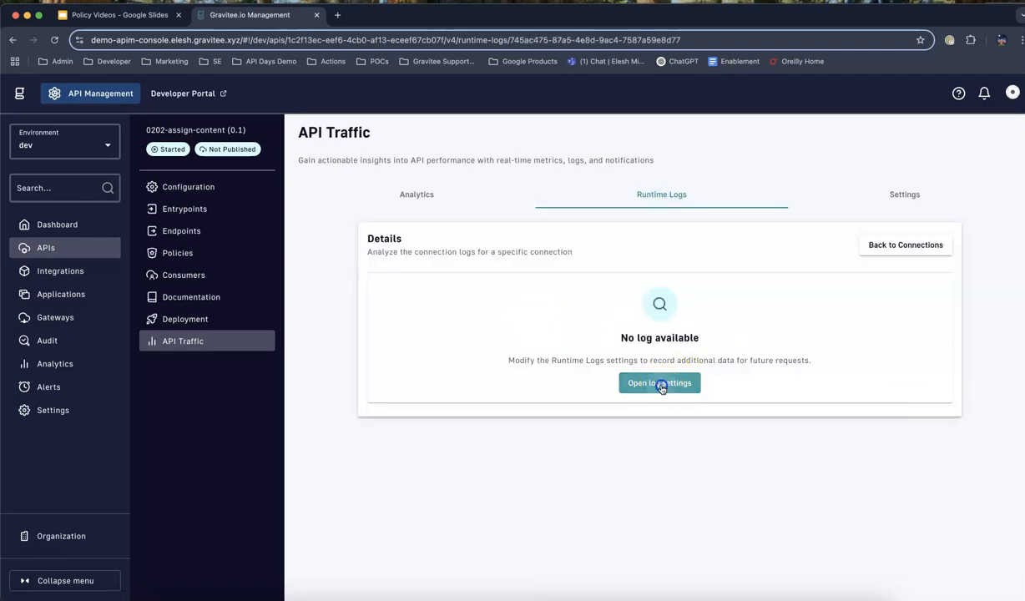
# Enable runtime logging for Entrypoint and Endpoint modes, Request and Response phases, and Headers and Payload content, and save the settings.
pyautogui.click(660, 384)
pyautogui.scroll(-2, 380, 288)
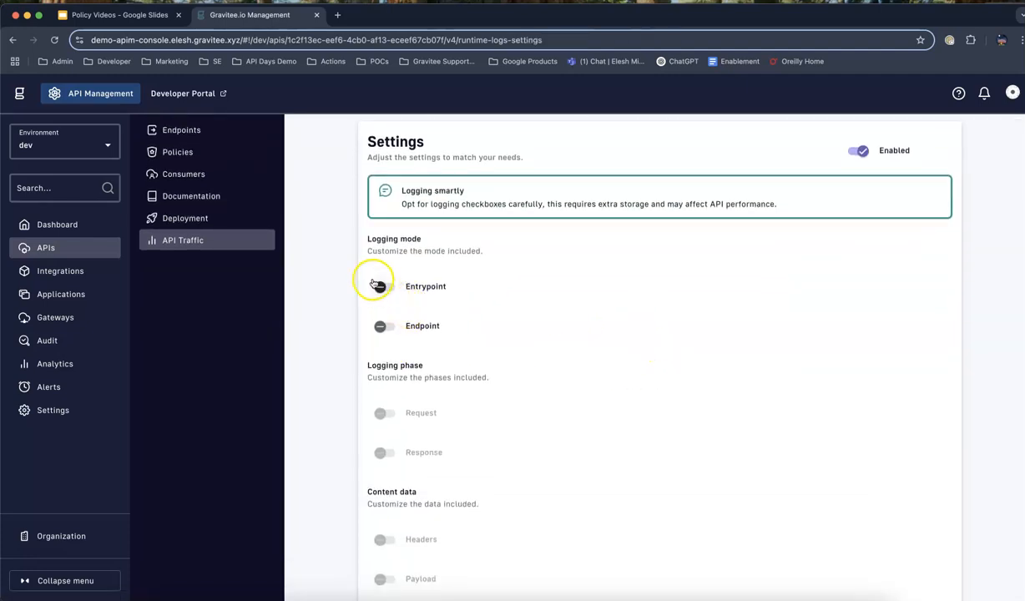
pyautogui.click(377, 287)
pyautogui.click(380, 413)
pyautogui.click(380, 452)
pyautogui.scroll(-5, 464, 441)
pyautogui.click(382, 342)
pyautogui.click(382, 381)
pyautogui.click(950, 584)
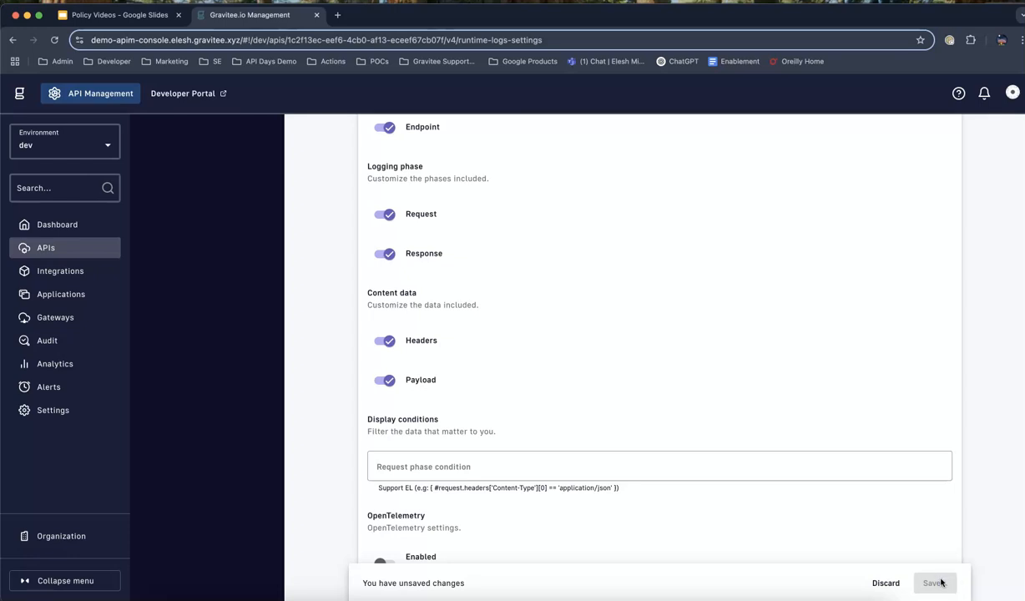
# Deploy the out-of-sync API with its new logging settings, leaving the deployment label empty.
pyautogui.scroll(5, 757, 401)
pyautogui.click(981, 146)
pyautogui.click(680, 391)
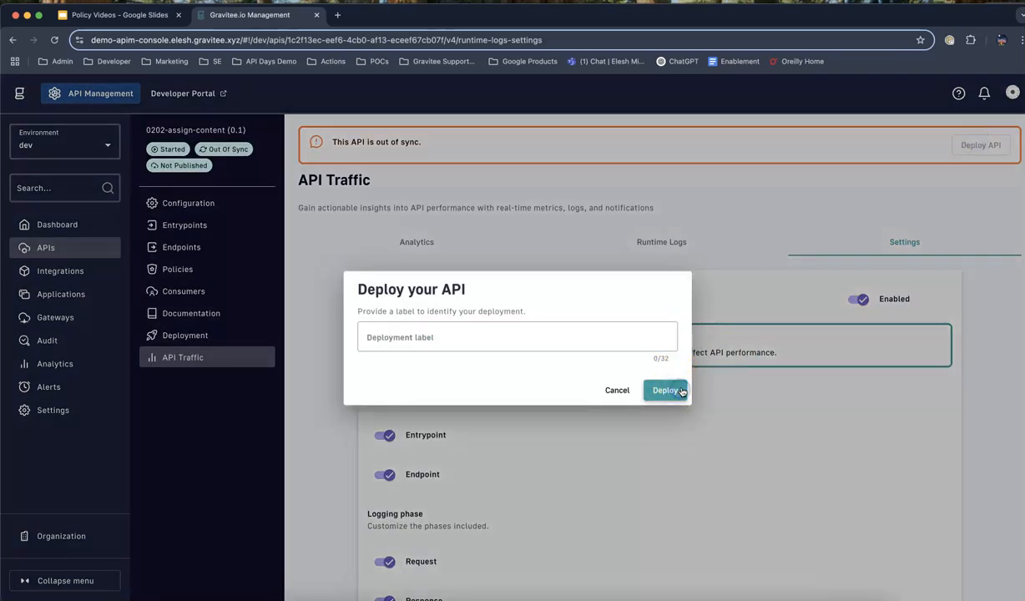
# Create a policy flow named "default" under the Default Keyless (UNSECURED) plan.
pyautogui.click(208, 260)
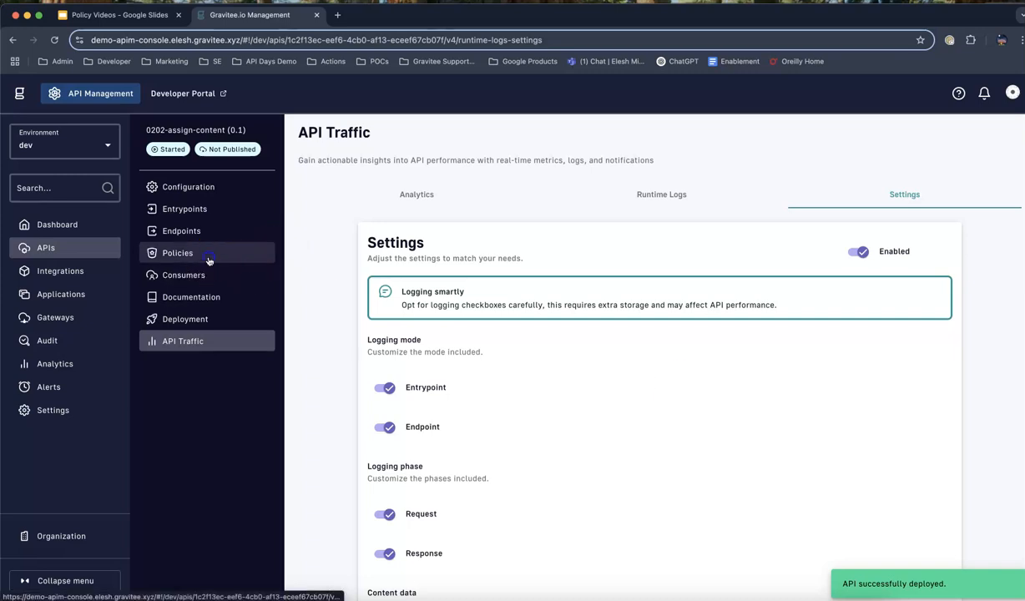
pyautogui.click(511, 277)
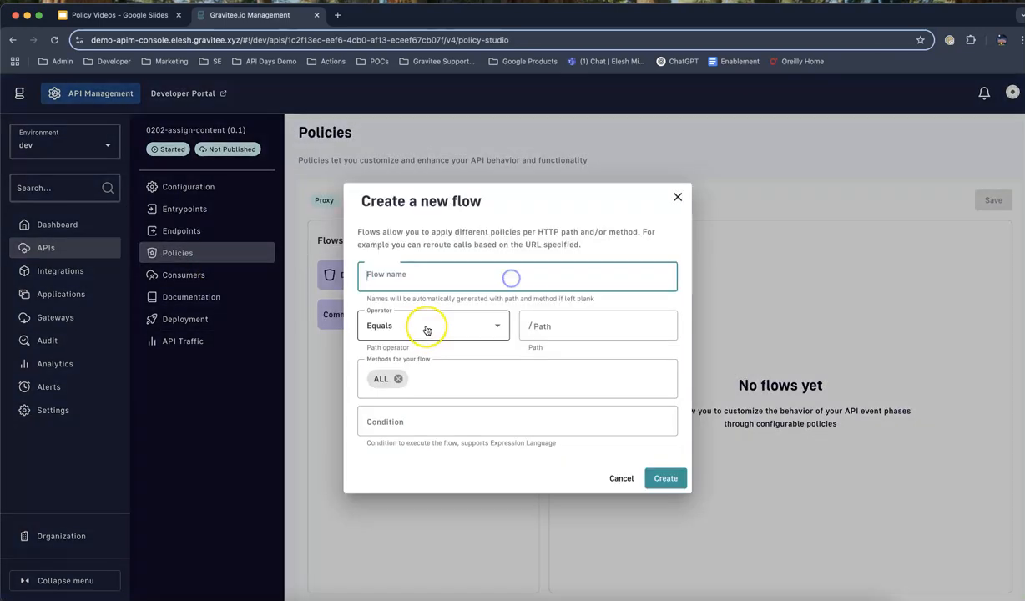
pyautogui.write('default')
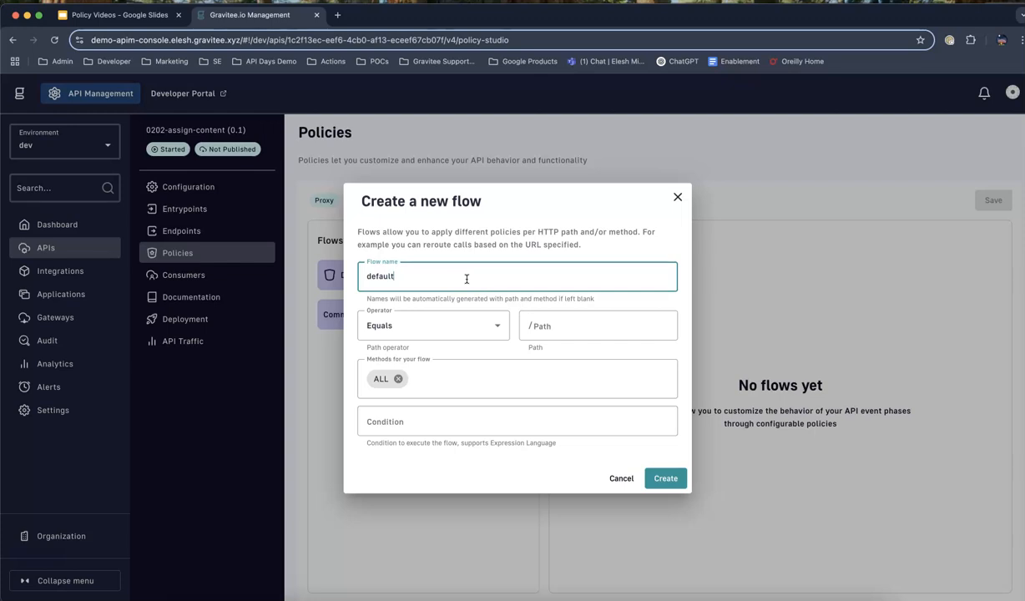
pyautogui.click(658, 477)
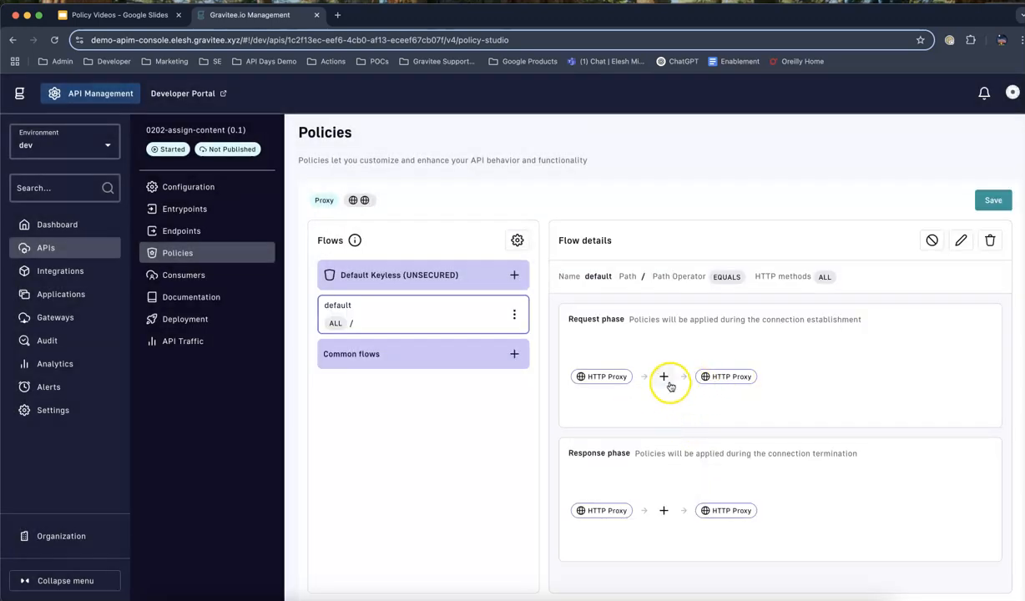
# Search the request-phase policies for "ass" and select the Assign content policy for the default flow.
pyautogui.click(664, 380)
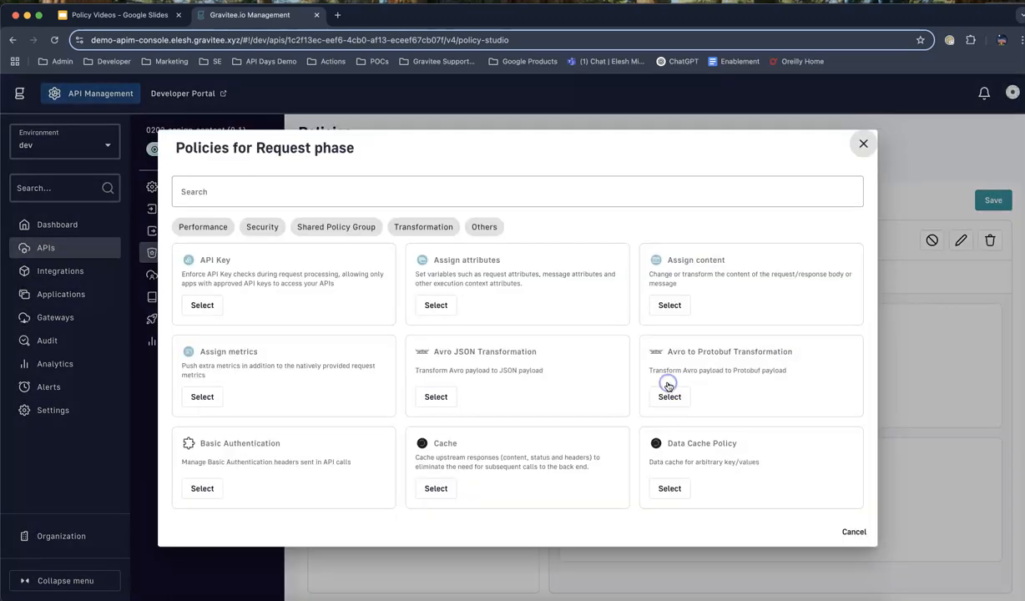
pyautogui.click(435, 193)
pyautogui.write('ass')
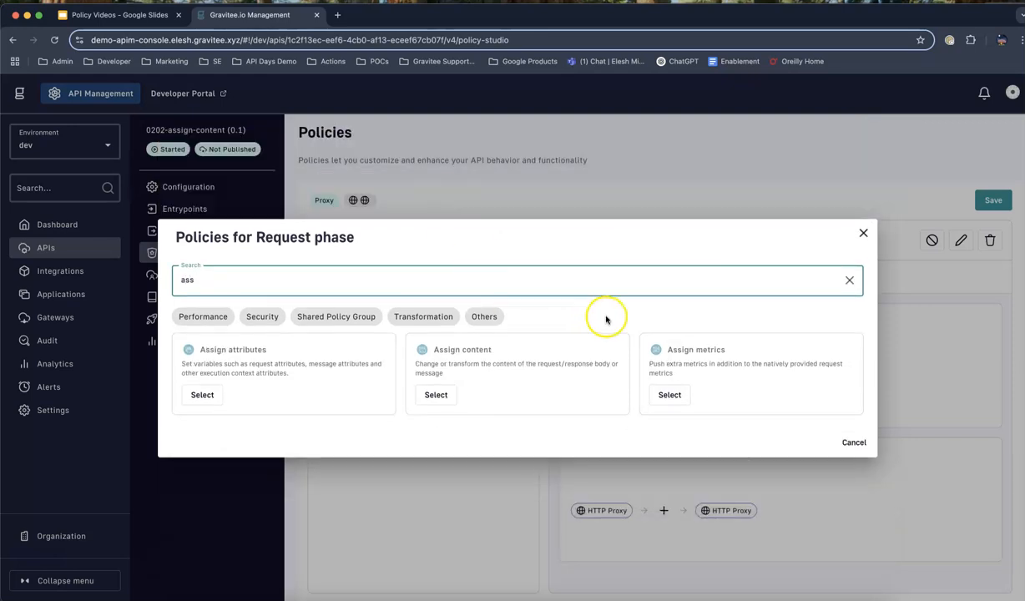
pyautogui.click(436, 394)
# Enter the JSON success body with message "Request transformed successfully" and its data object, add the request policy, and save the flow.
pyautogui.click(359, 491)
pyautogui.scroll(-3, 393, 426)
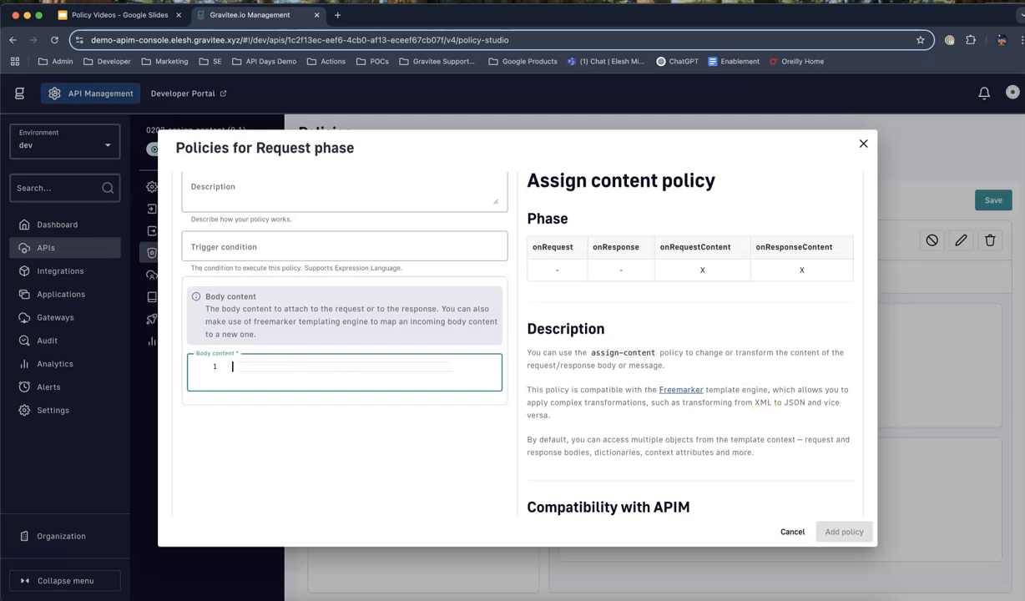
pyautogui.press('super+Tab')
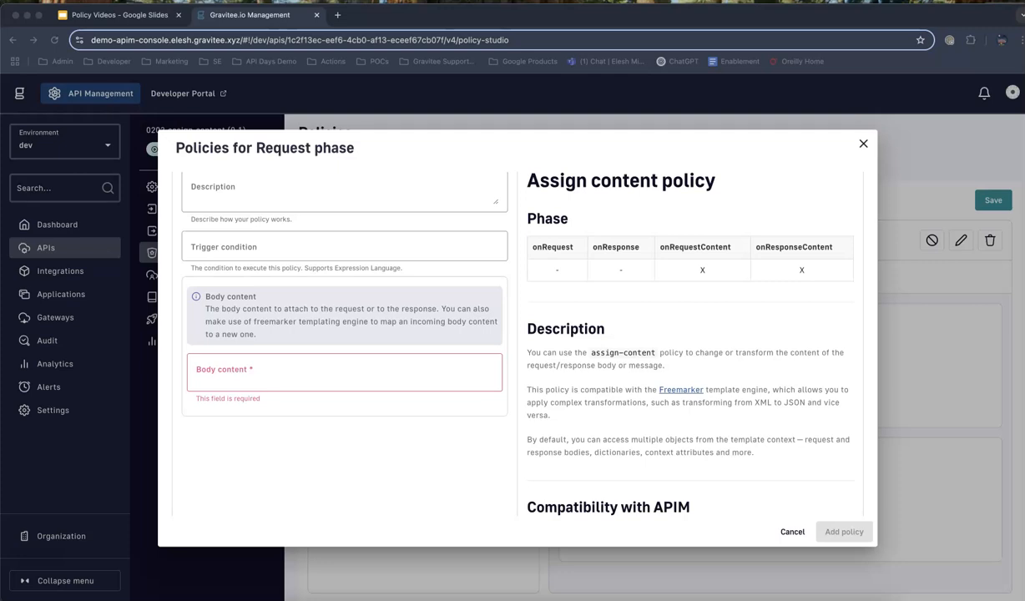
pyautogui.click(228, 378)
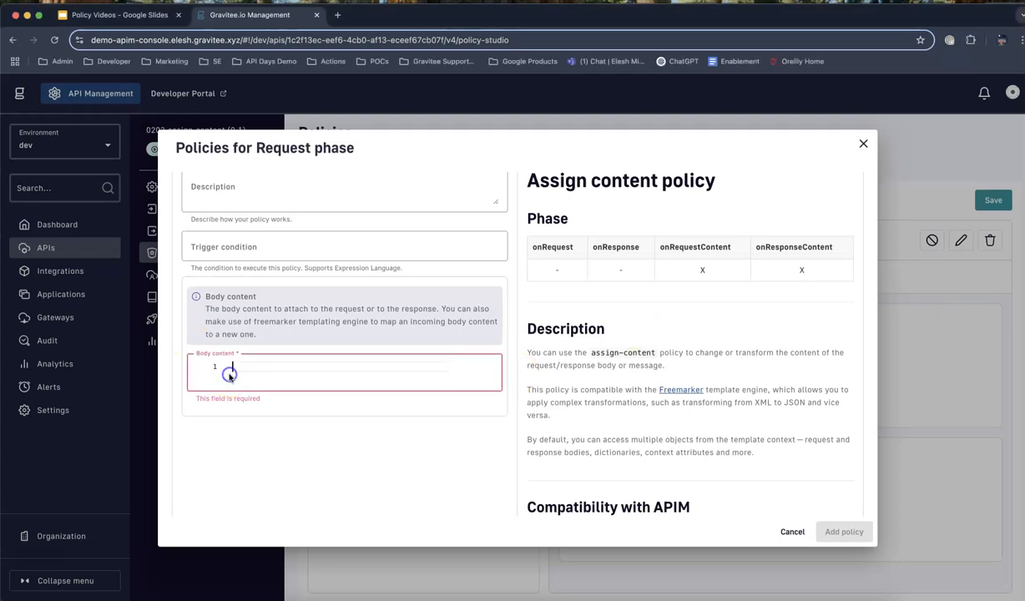
pyautogui.write('{   "status":"success",   "message":"Request transformed successfully",   "data":{     "received_data":"dGV4dCB0aGlz",     "decoded_data":"text this",     "timestamp":"2025-02-19T12:00:00Z"   } }')
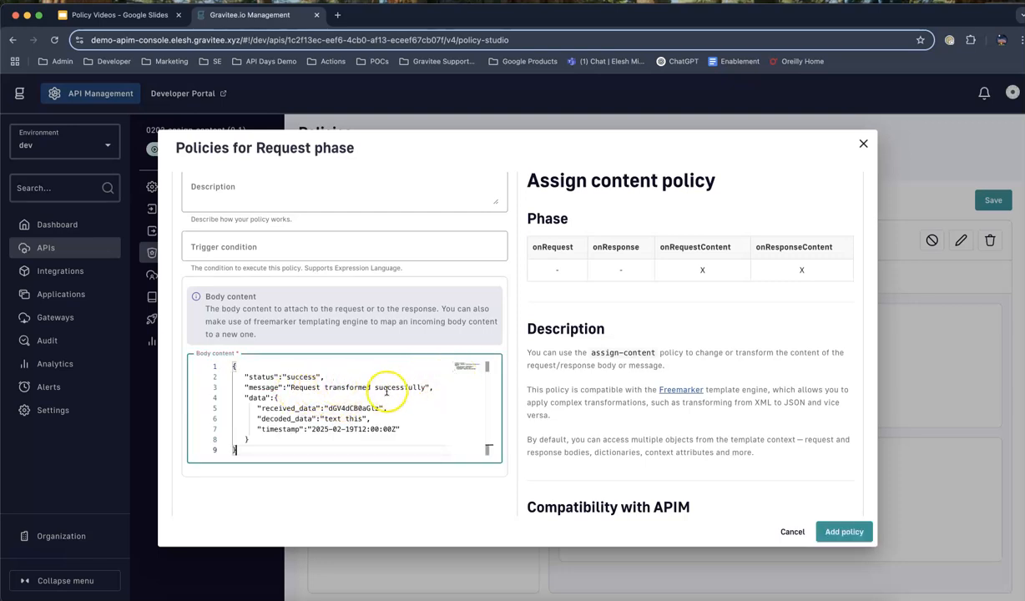
pyautogui.scroll(3, 348, 320)
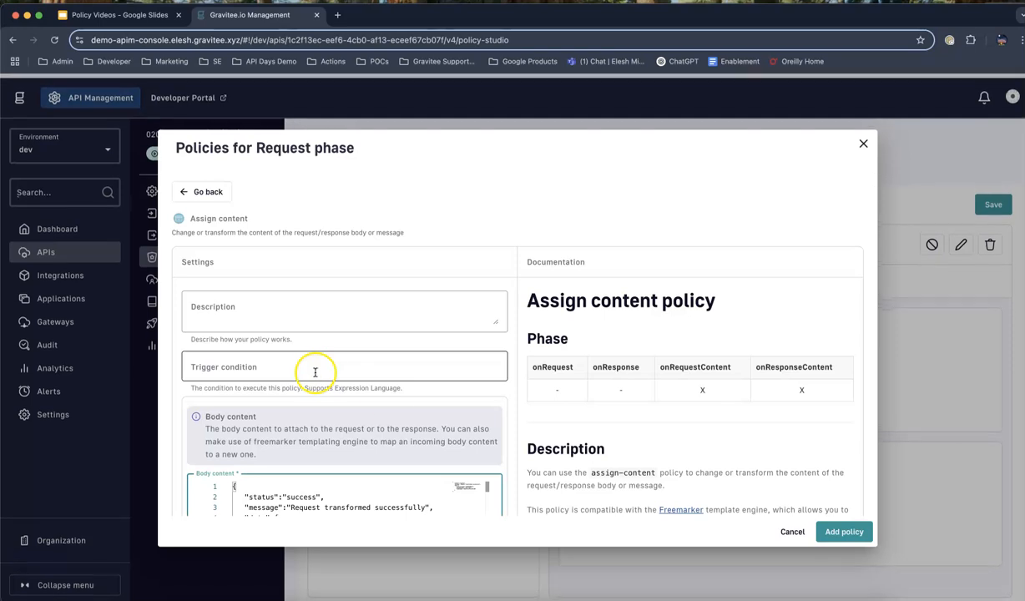
pyautogui.scroll(-4, 393, 401)
pyautogui.scroll(-3, 393, 402)
pyautogui.click(839, 532)
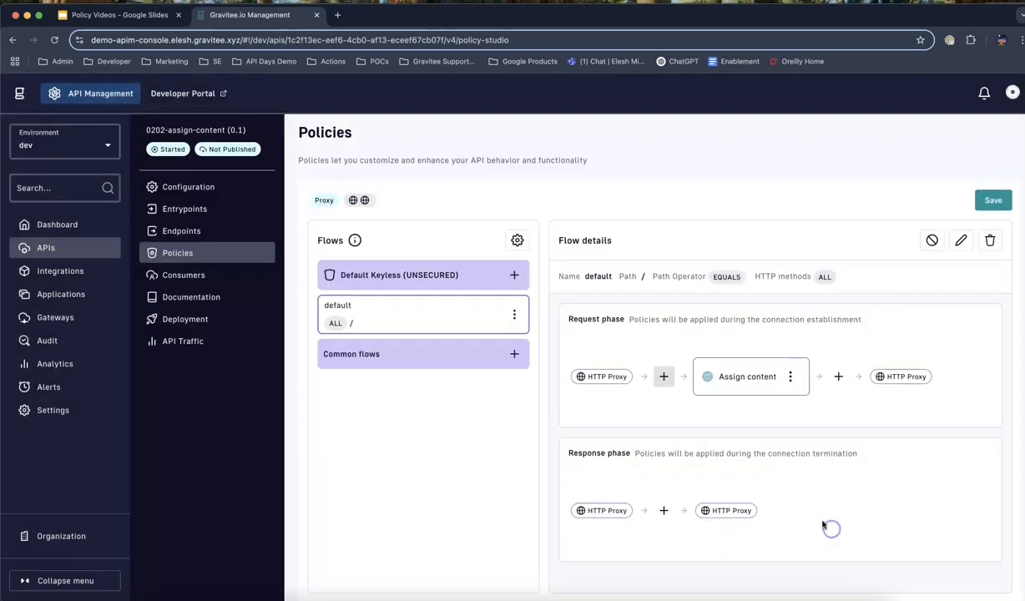
pyautogui.click(990, 201)
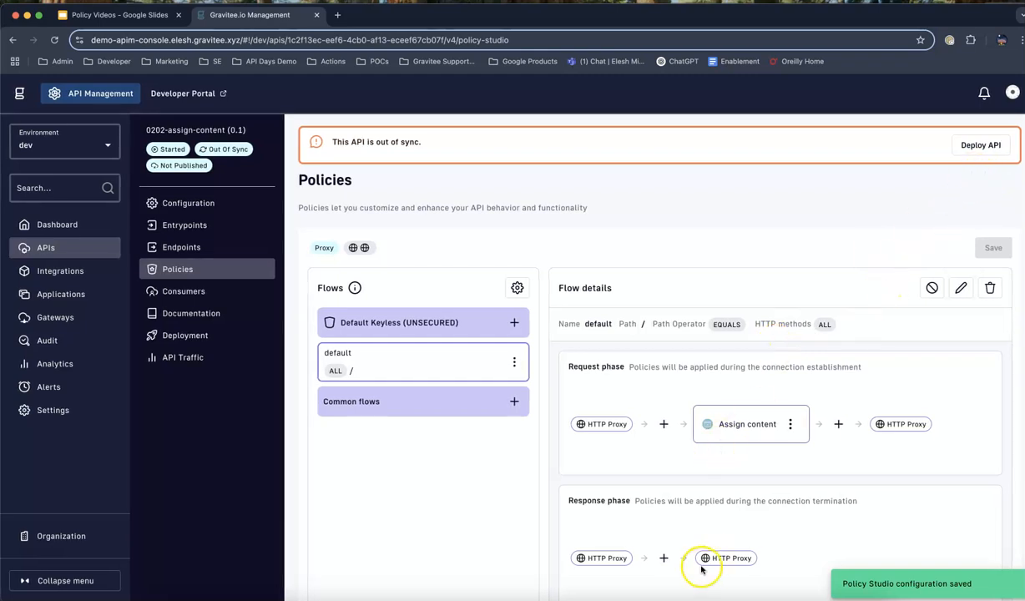
# Select the Assign content policy for the response phase and enter the same JSON success body used for the request.
pyautogui.click(665, 558)
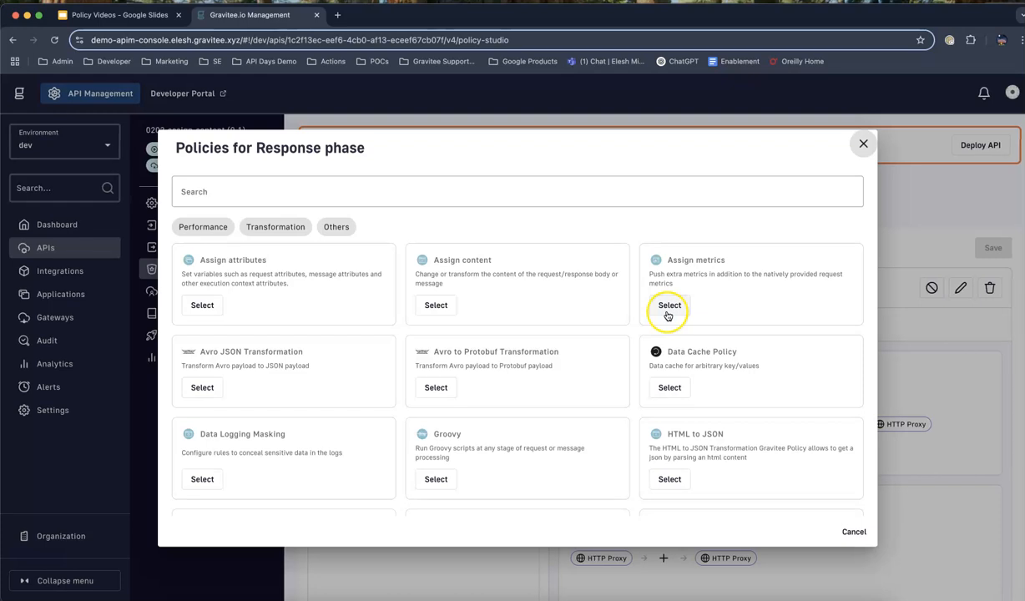
pyautogui.click(436, 305)
pyautogui.scroll(-3, 355, 451)
pyautogui.click(332, 388)
pyautogui.write('{   "status":"success",   "message":"Request transformed successfully",   "data":{     "received_data":"dGV4dCB0aGlz",     "decoded_data":"text this",     "timestamp":"2025-02-19T12:00:00Z"   } }')
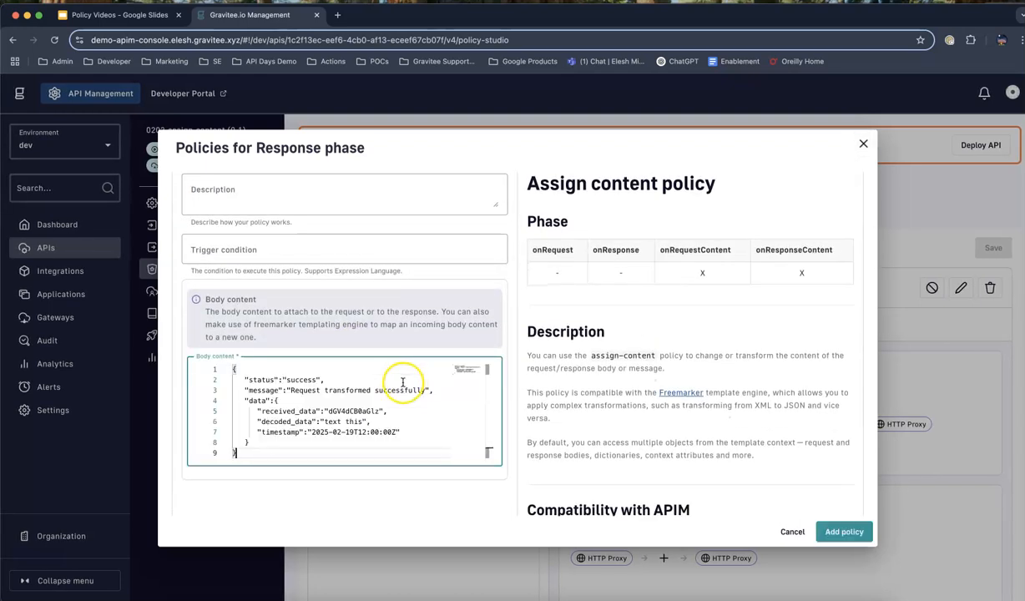
# Replace "Request" with "Response" in the response body so the message reads "Response transformed successfully".
pyautogui.doubleClick(306, 389)
pyautogui.write('Respoins')
pyautogui.press('BackSpace')
pyautogui.press('BackSpace')
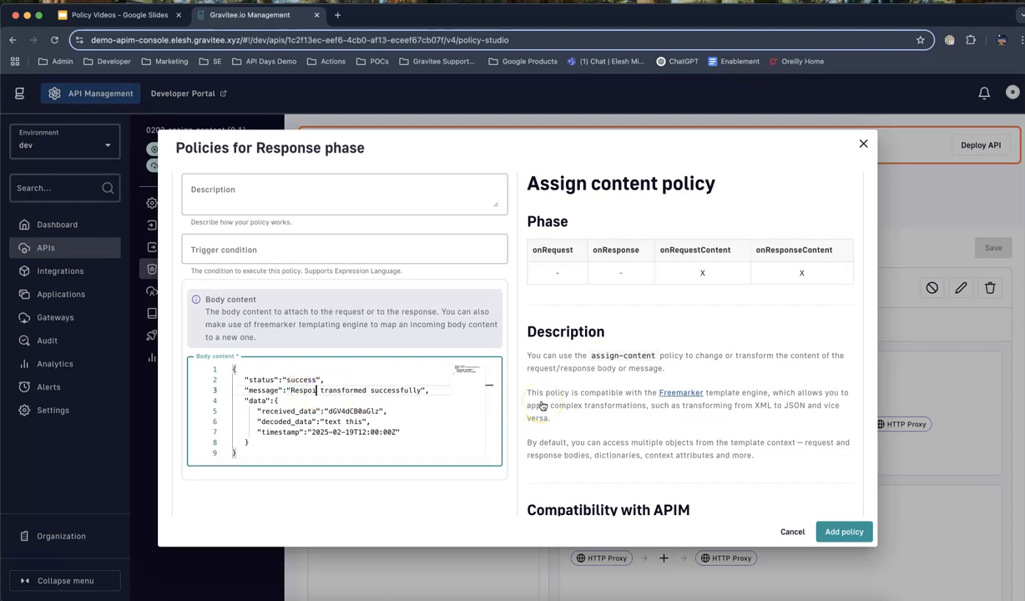
pyautogui.write('nse')
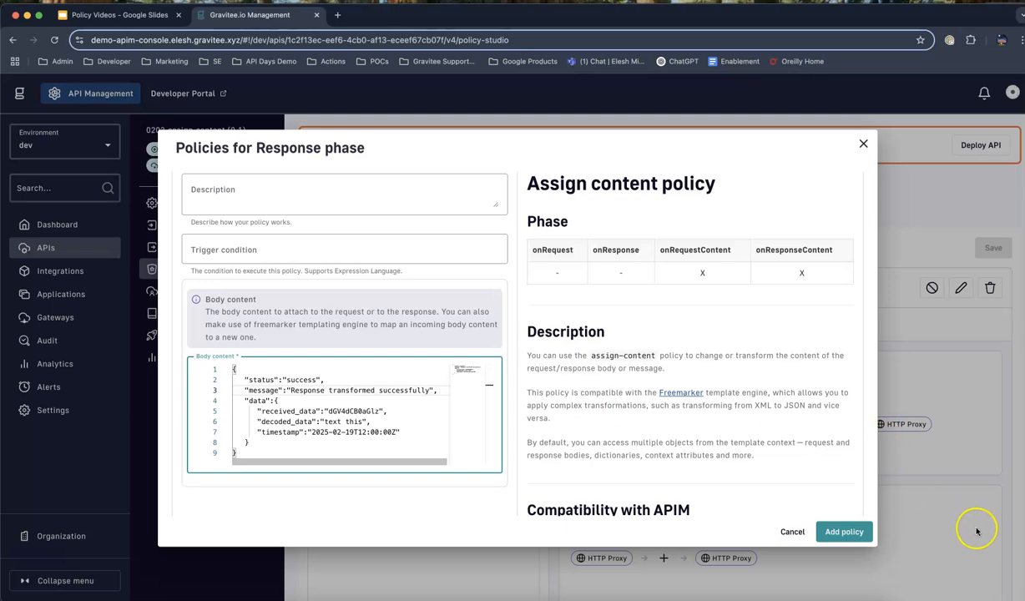
# Add the configured Assign content policy to the response phase and deploy the API.
pyautogui.click(846, 534)
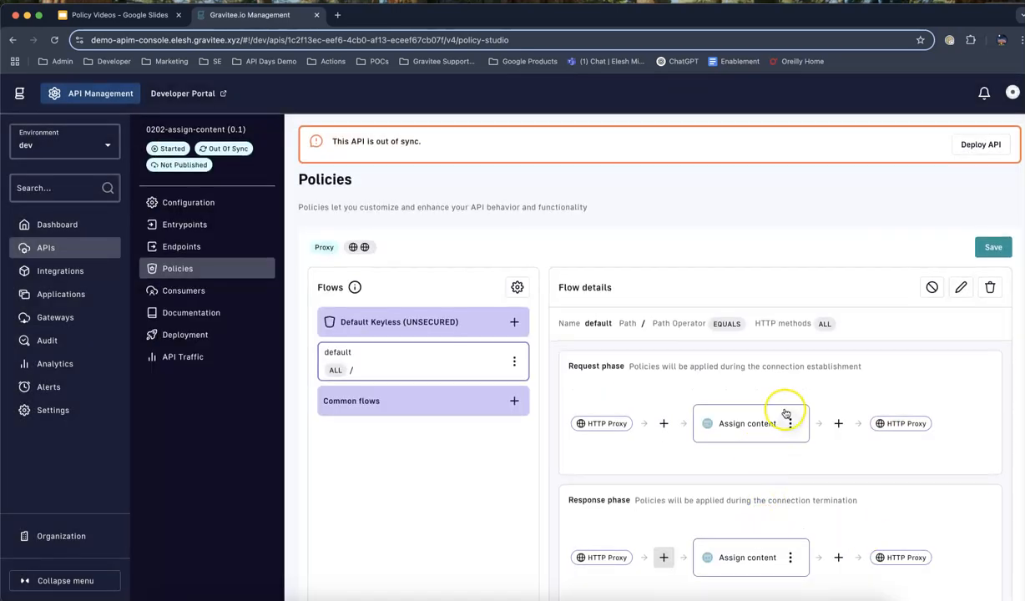
pyautogui.click(984, 144)
pyautogui.click(659, 391)
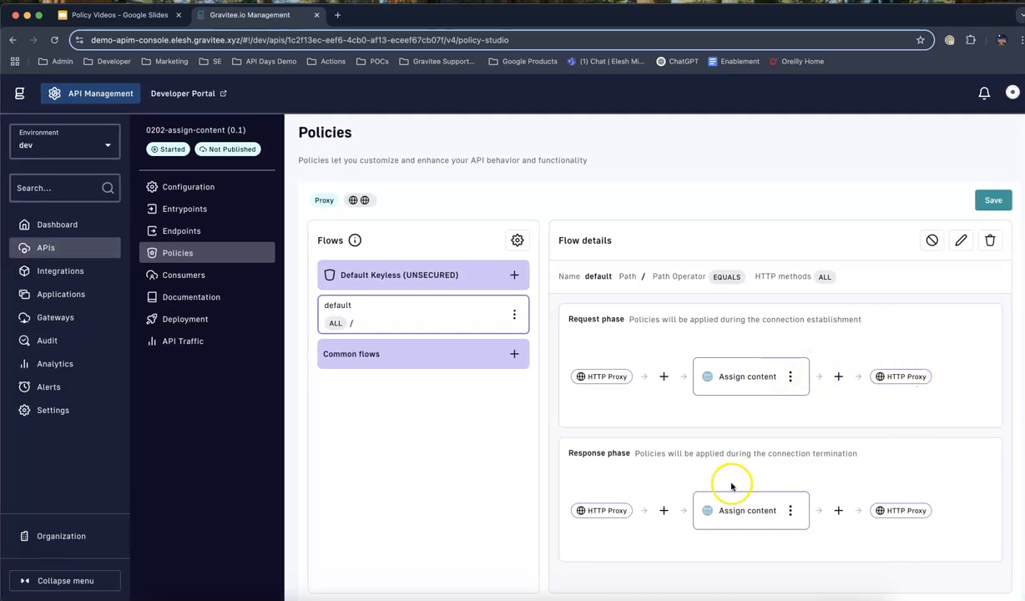
# Save the flow with the Assign content policy in both phases and deploy the 0202-assign-content API.
pyautogui.click(998, 205)
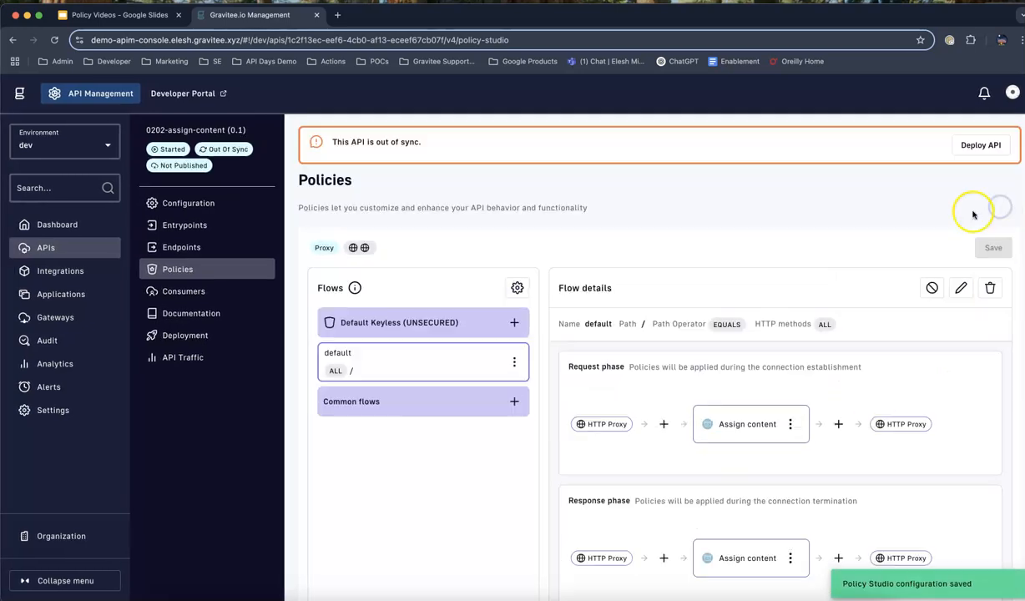
pyautogui.click(982, 146)
pyautogui.click(667, 390)
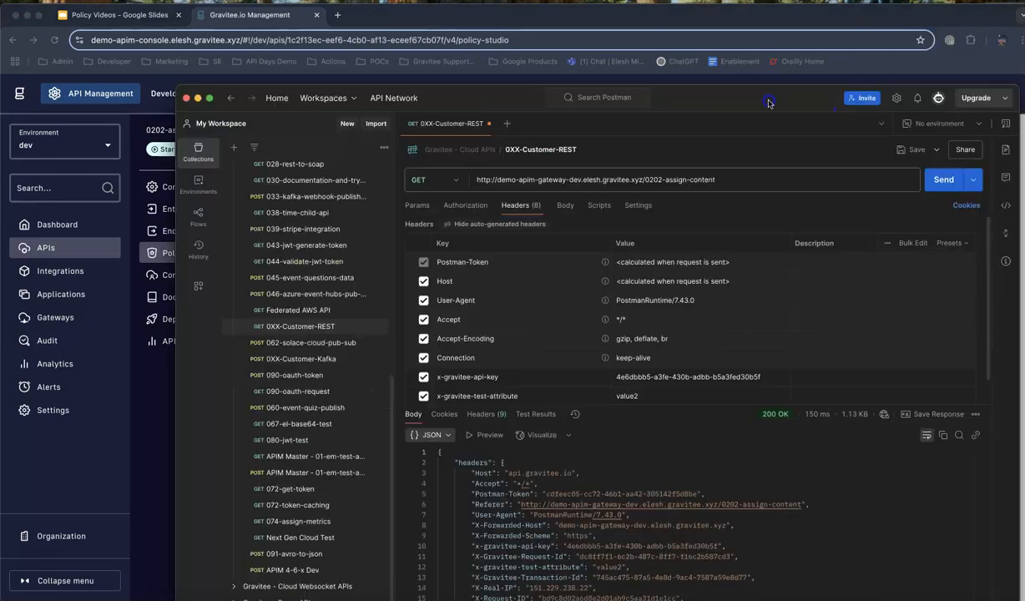
# Switch to Postman, send the GET request to the 0202-assign-content gateway URL, and inspect the returned JSON body.
pyautogui.moveTo(769, 103); pyautogui.dragTo(709, 40)
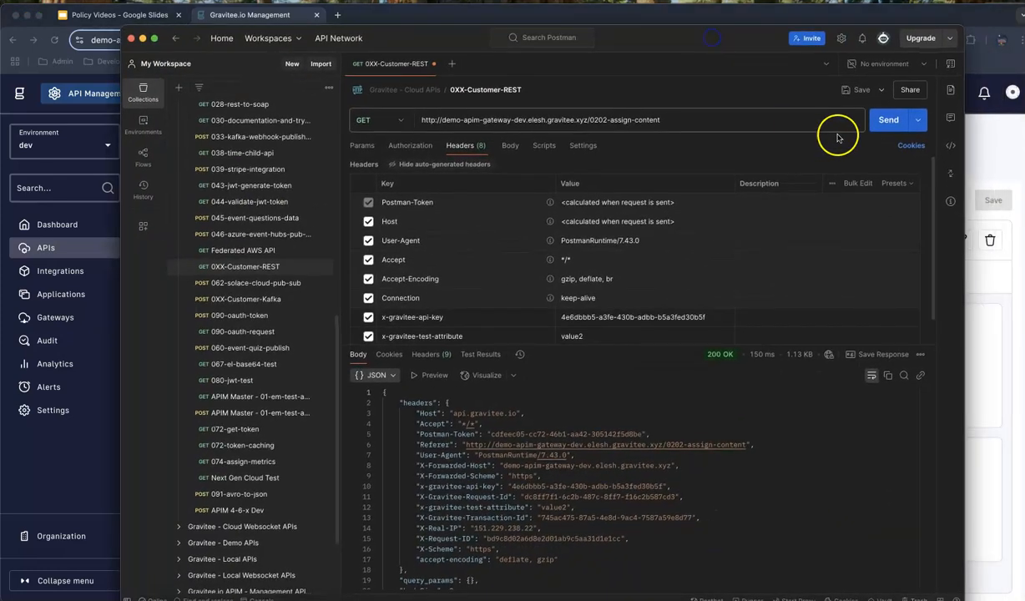
pyautogui.click(889, 122)
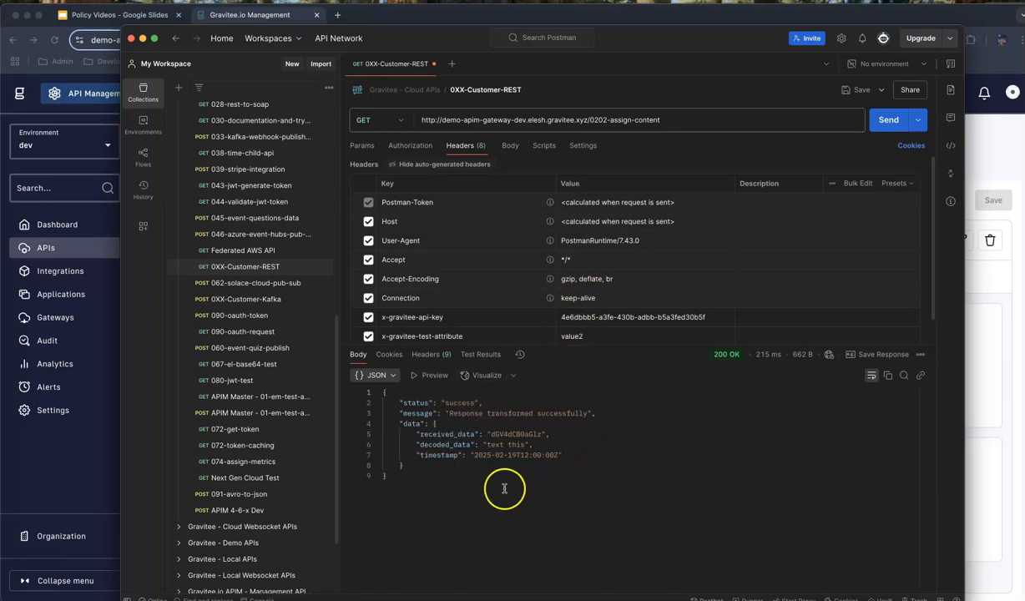
pyautogui.moveTo(425, 493); pyautogui.dragTo(354, 389)
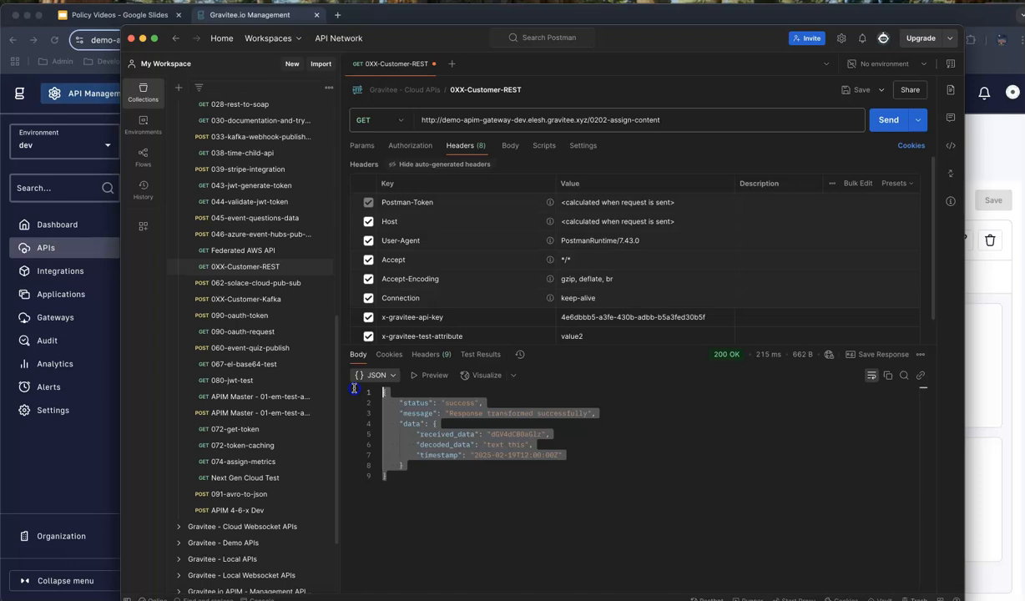
pyautogui.click(423, 479)
pyautogui.moveTo(419, 52); pyautogui.dragTo(1024, 30)
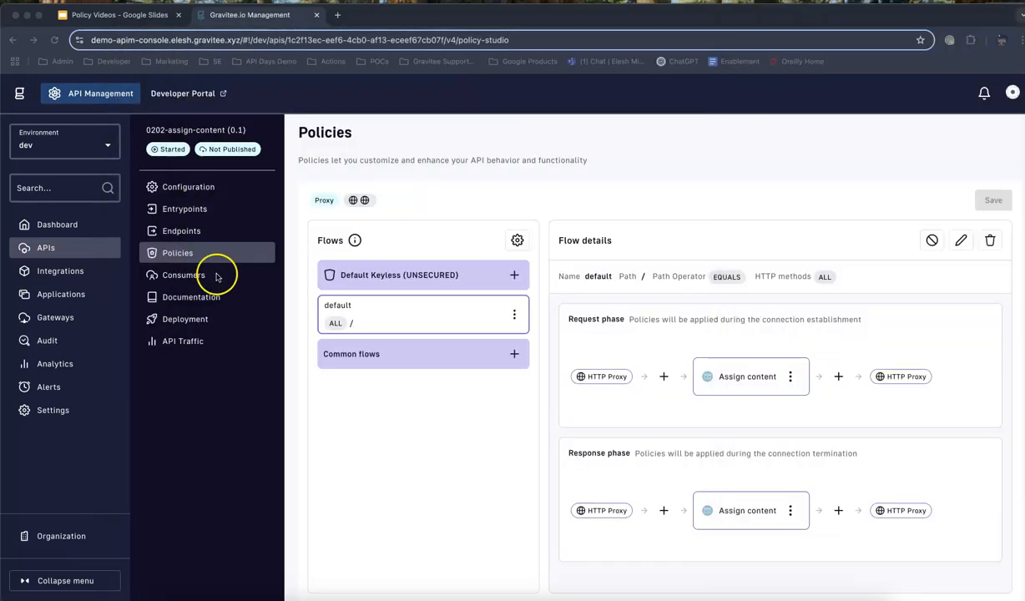
# Back in the Gravitee console, open the new call's details in the API's runtime logs and examine the endpoint request body.
pyautogui.click(195, 340)
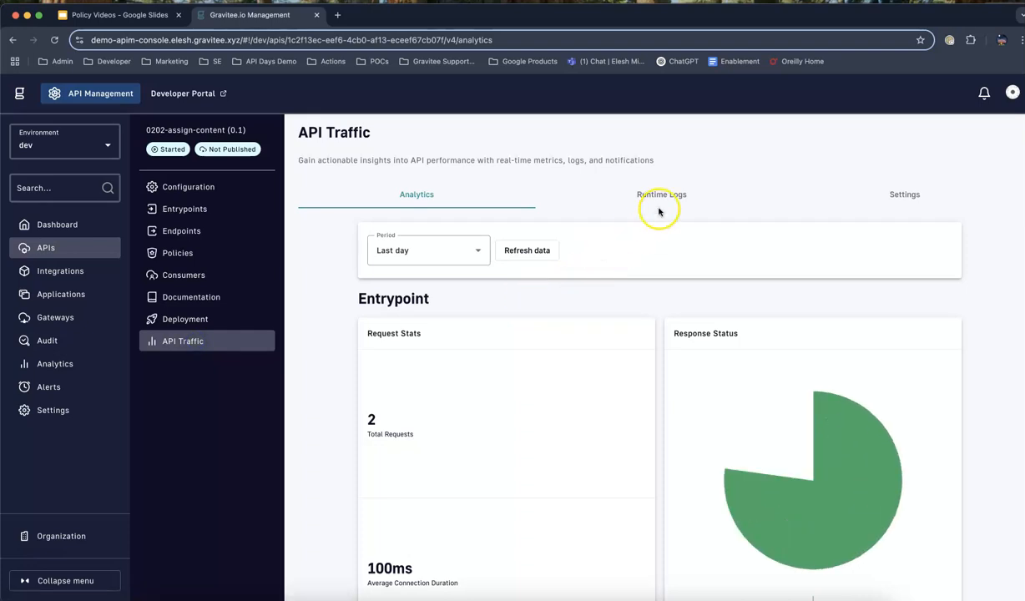
pyautogui.click(668, 194)
pyautogui.click(850, 336)
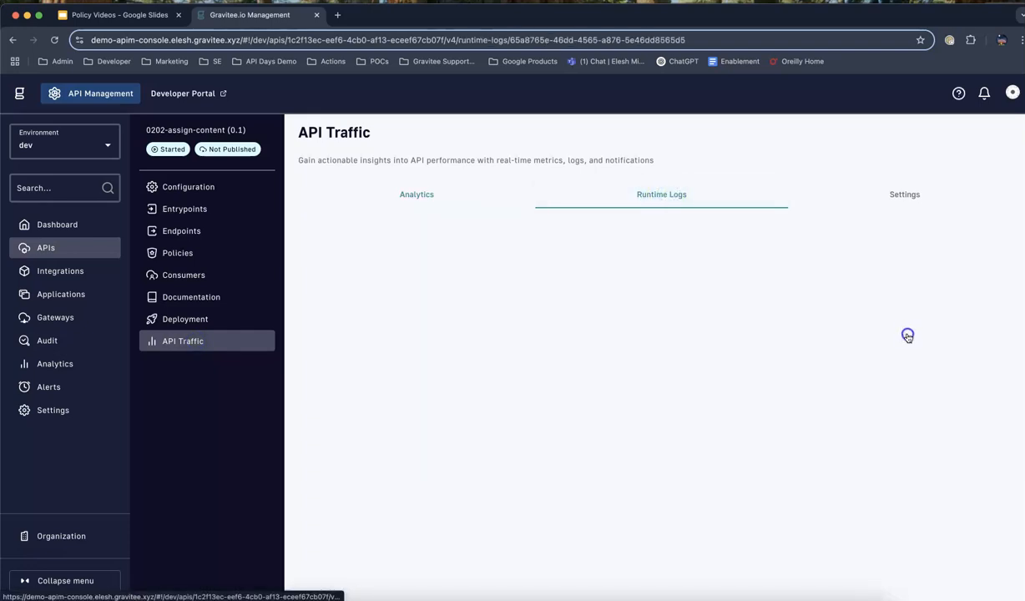
pyautogui.scroll(-15, 603, 392)
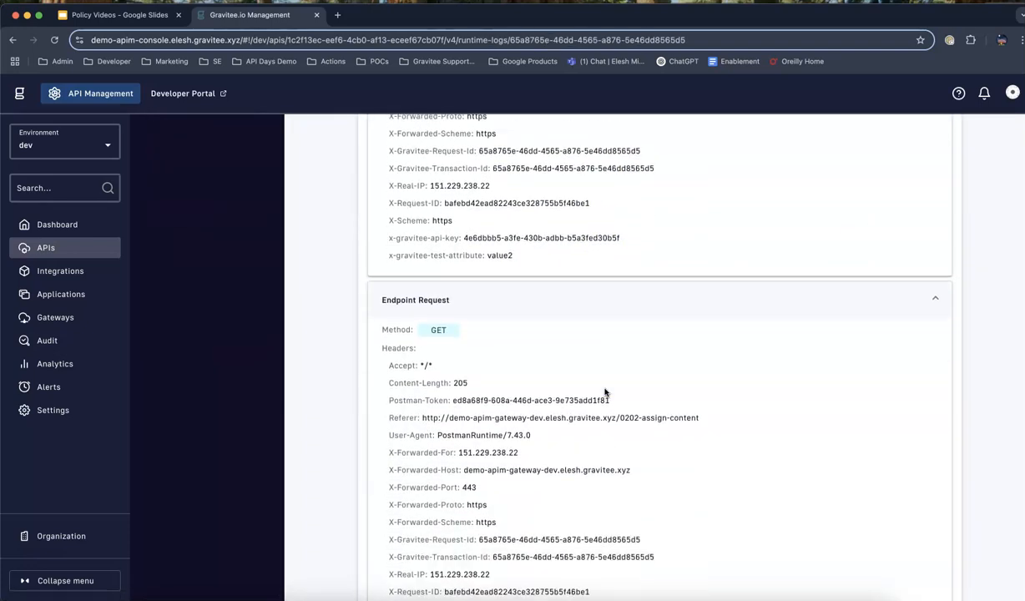
pyautogui.scroll(-2, 604, 391)
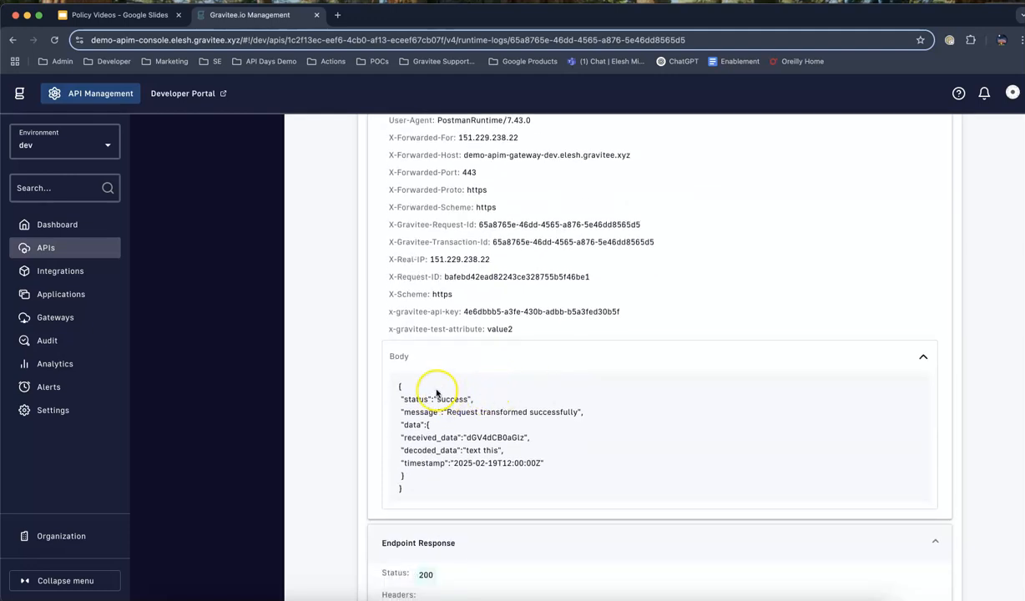
pyautogui.scroll(-1, 458, 394)
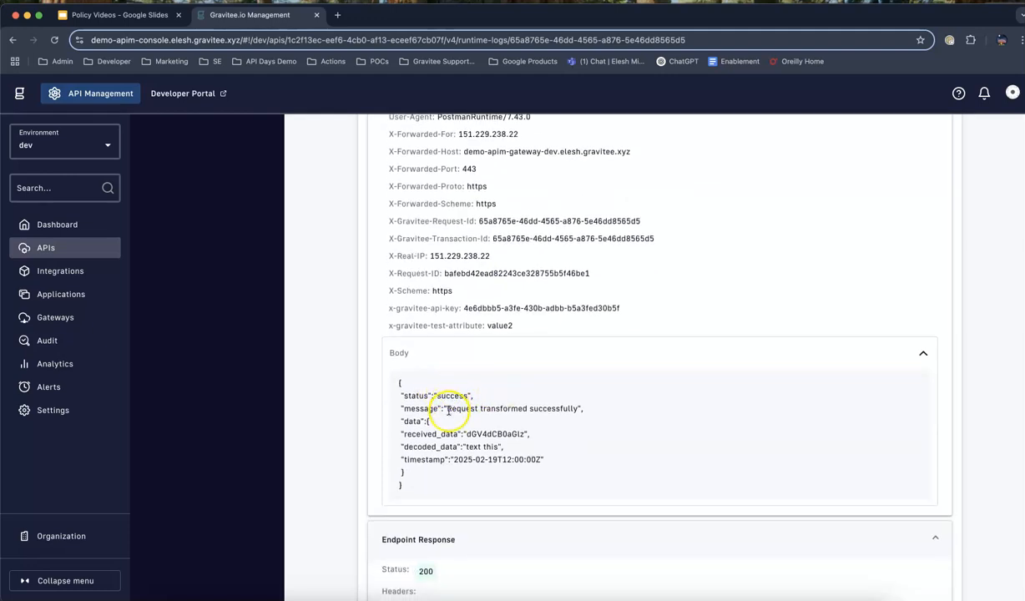
pyautogui.moveTo(443, 410); pyautogui.dragTo(600, 416)
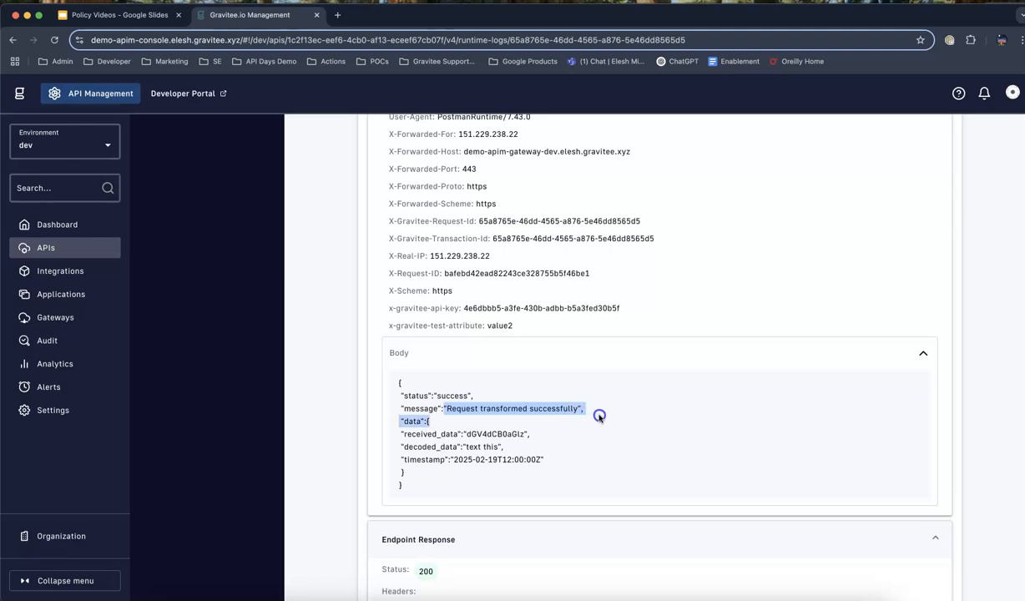
pyautogui.moveTo(449, 489); pyautogui.dragTo(378, 385)
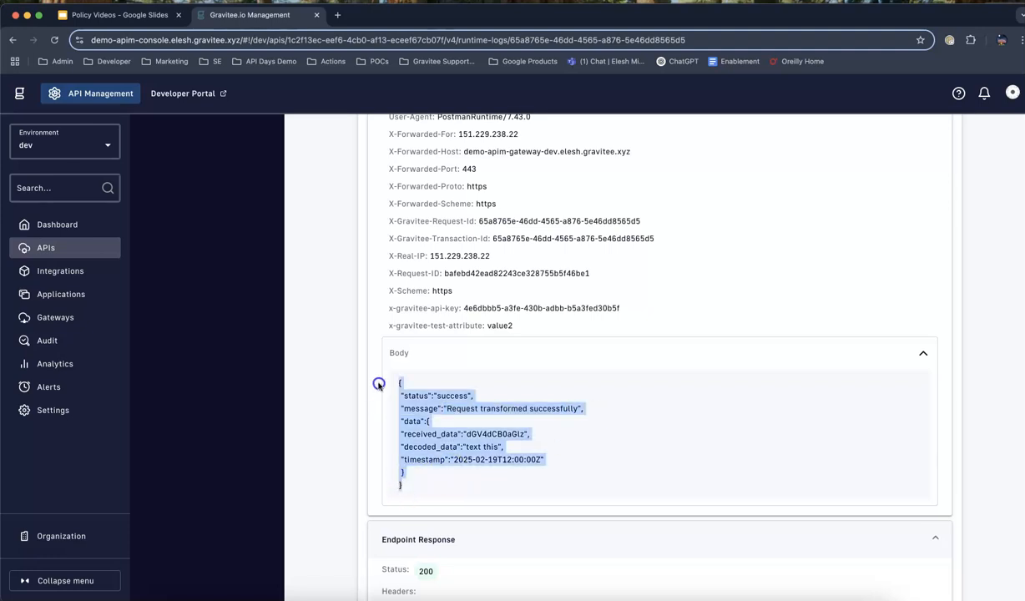
# Examine the entrypoint response body in the log details and compare it with the endpoint request and endpoint response.
pyautogui.scroll(-10, 444, 390)
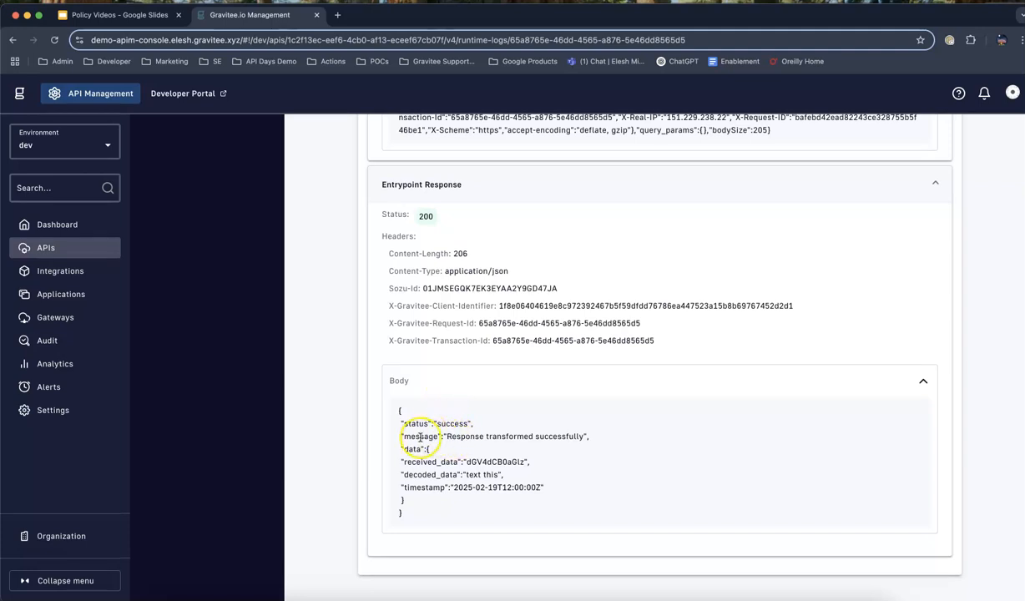
pyautogui.moveTo(412, 511); pyautogui.dragTo(380, 416)
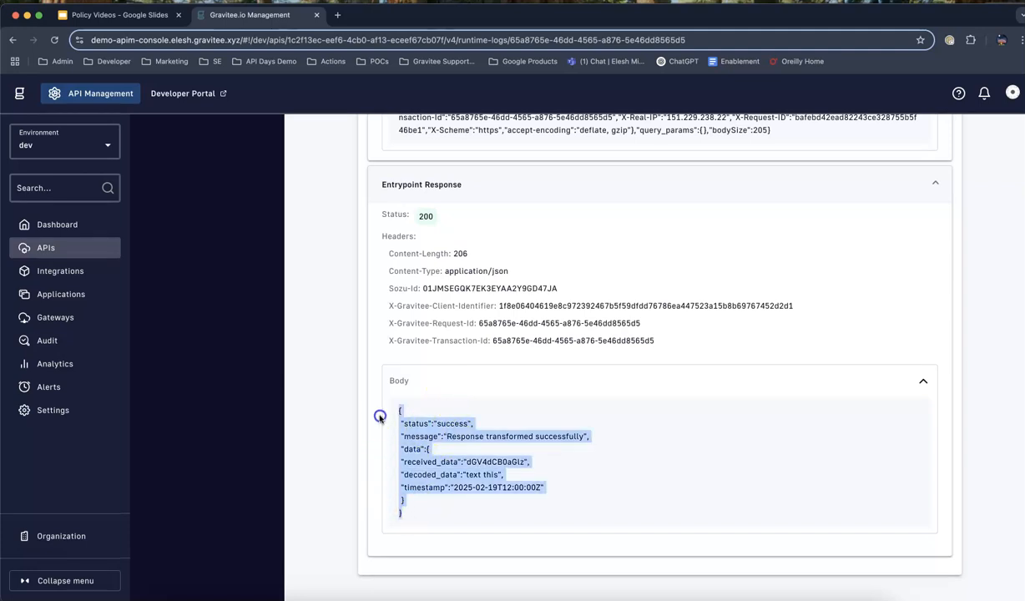
pyautogui.scroll(10, 480, 438)
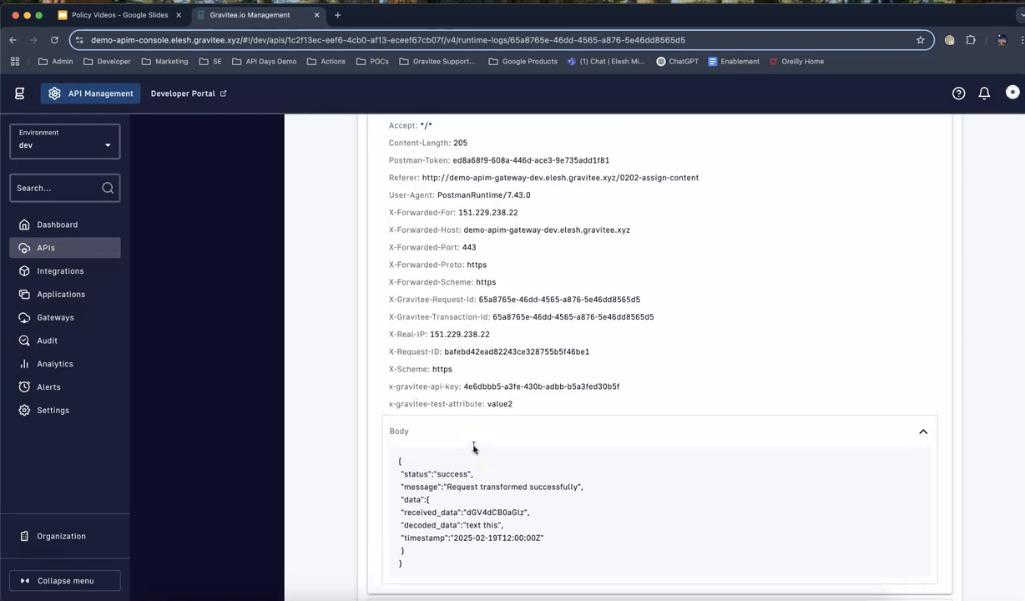
pyautogui.scroll(2, 473, 449)
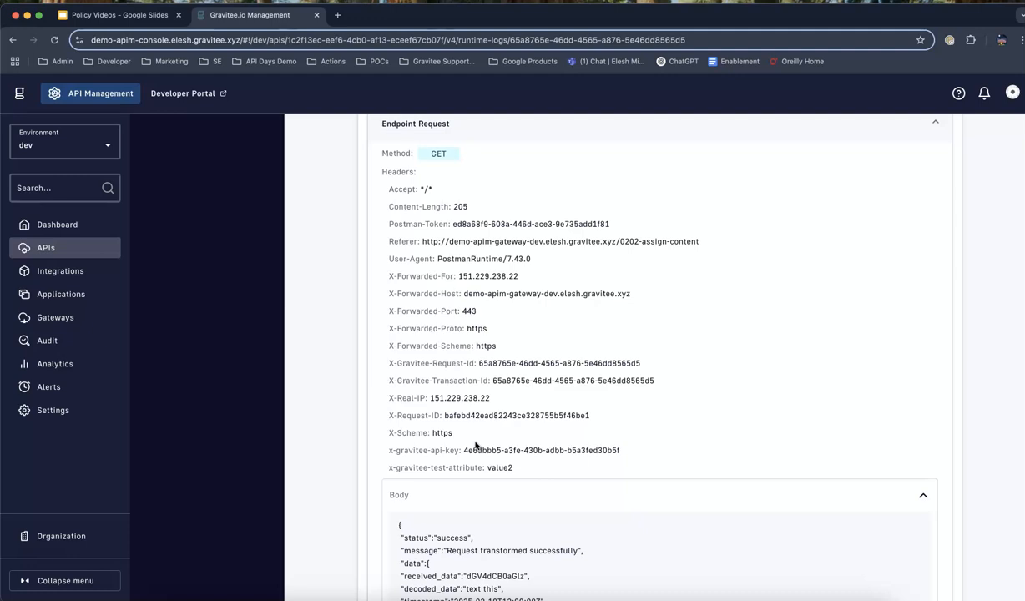
pyautogui.scroll(-10, 476, 446)
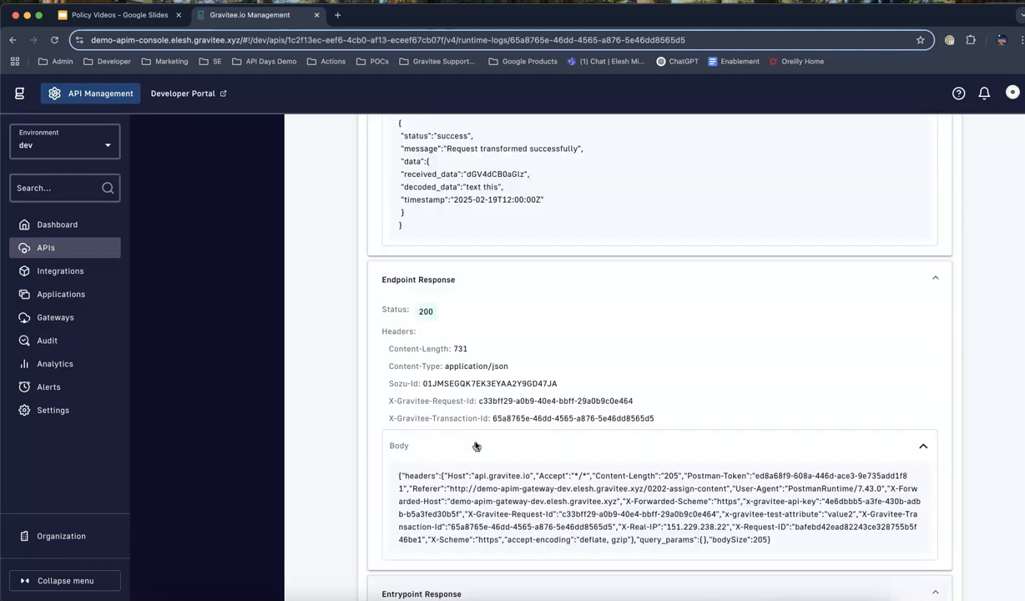
pyautogui.scroll(-1, 476, 445)
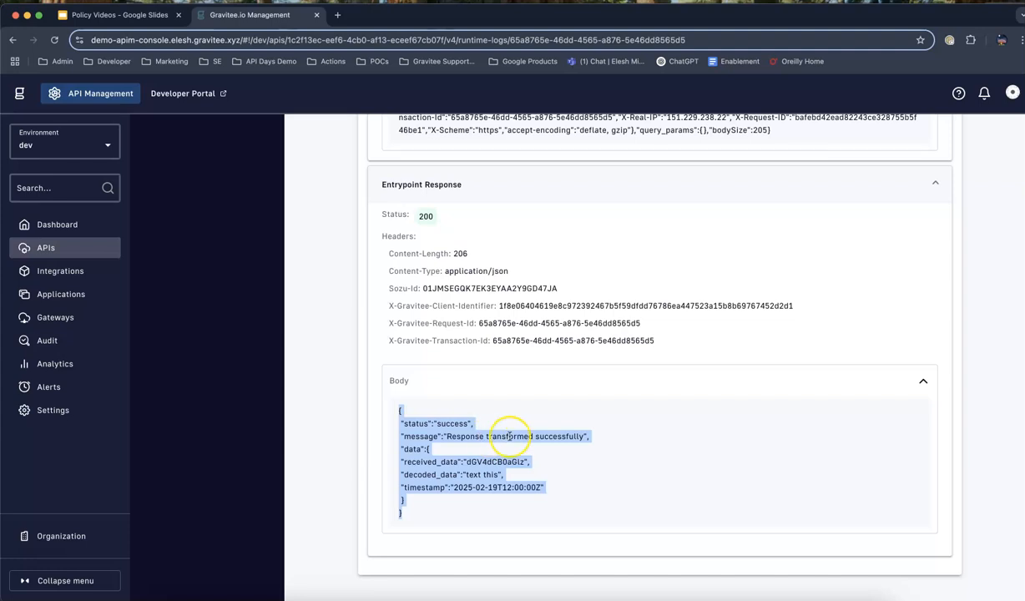
pyautogui.scroll(10, 505, 438)
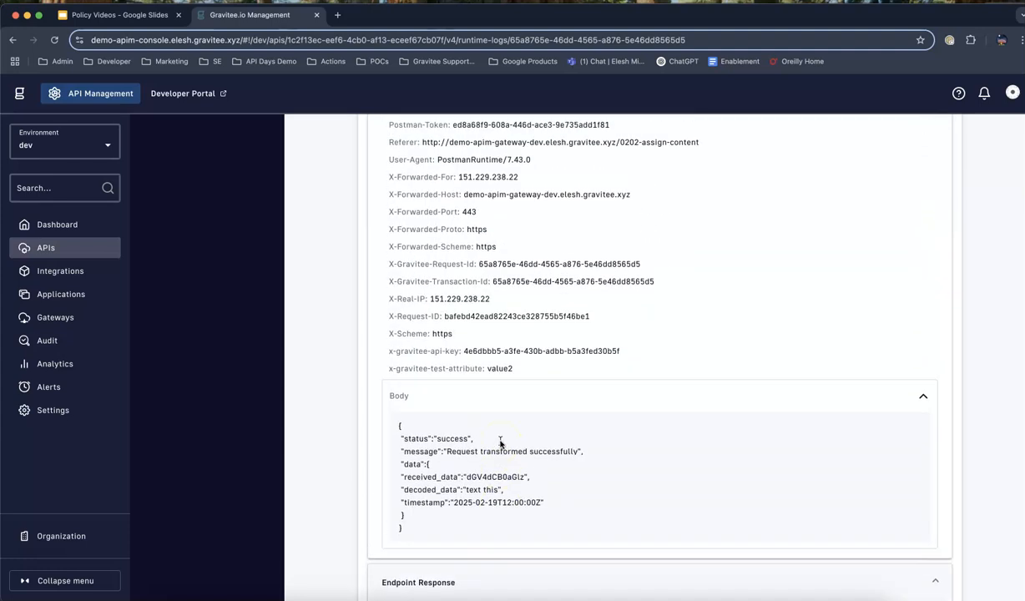
pyautogui.scroll(-10, 501, 444)
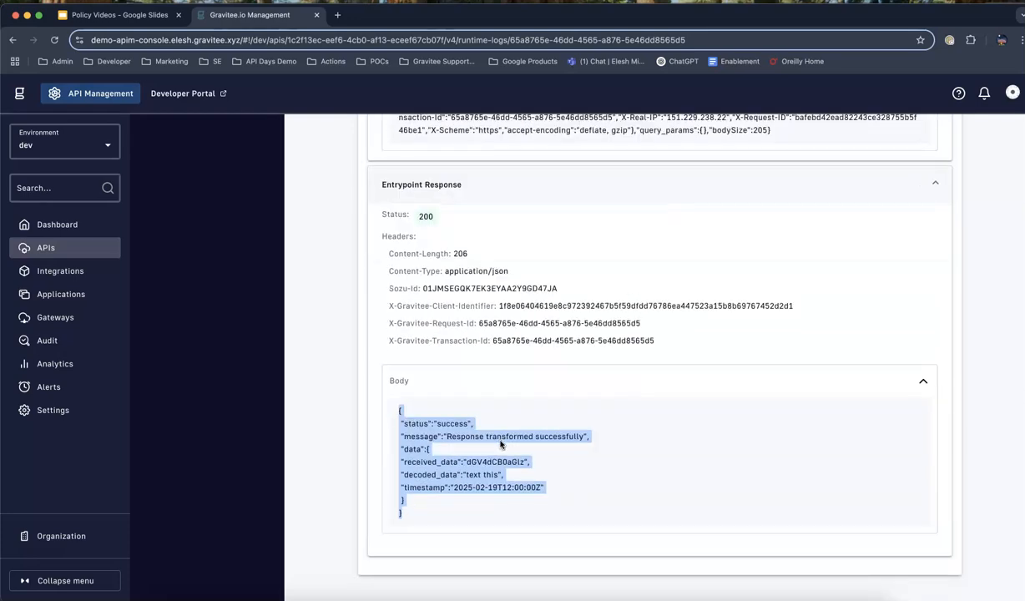
pyautogui.scroll(1, 501, 444)
pyautogui.scroll(15, 501, 445)
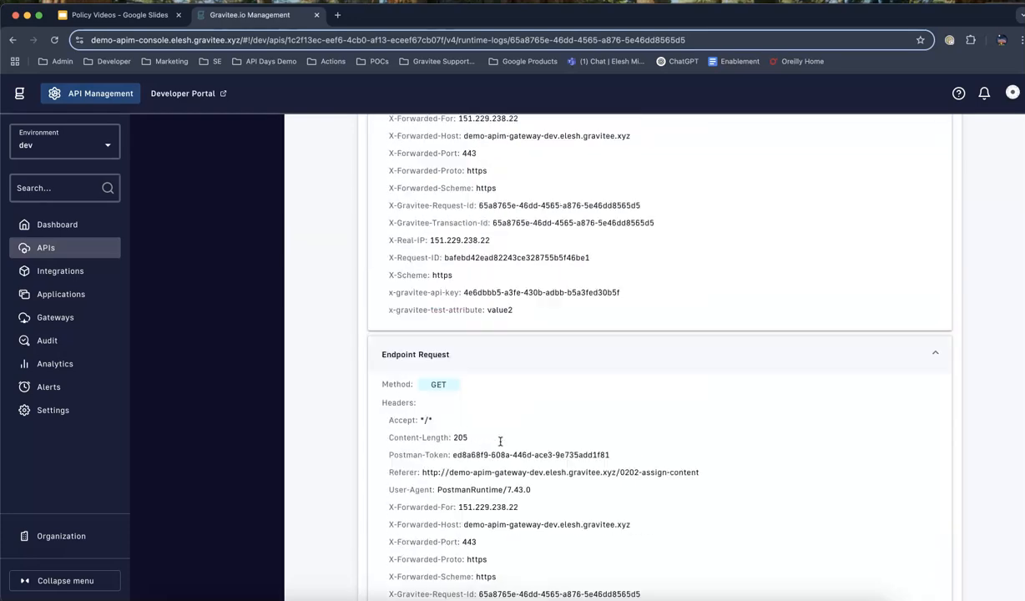
pyautogui.click(509, 435)
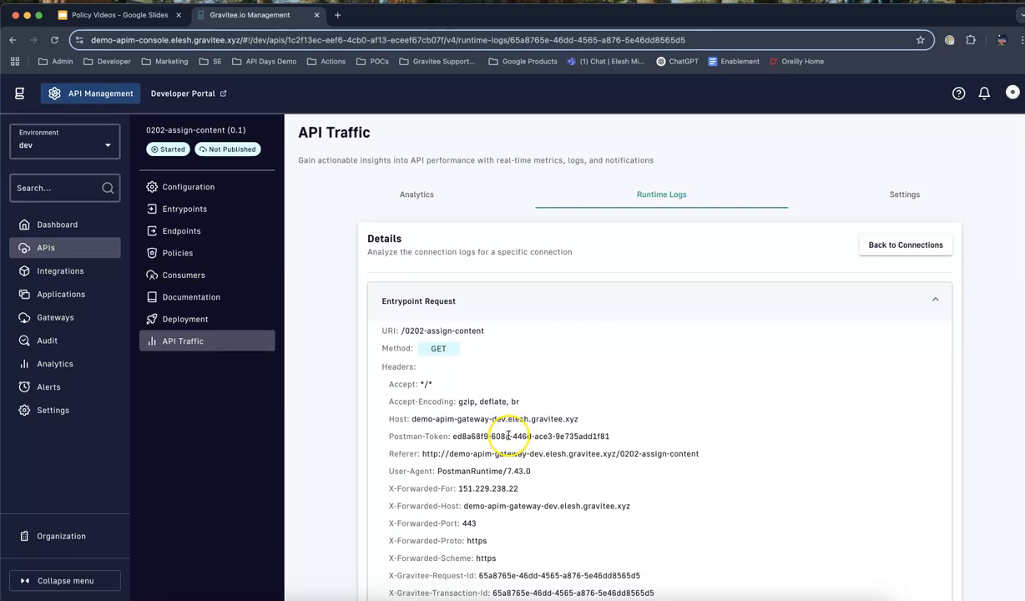